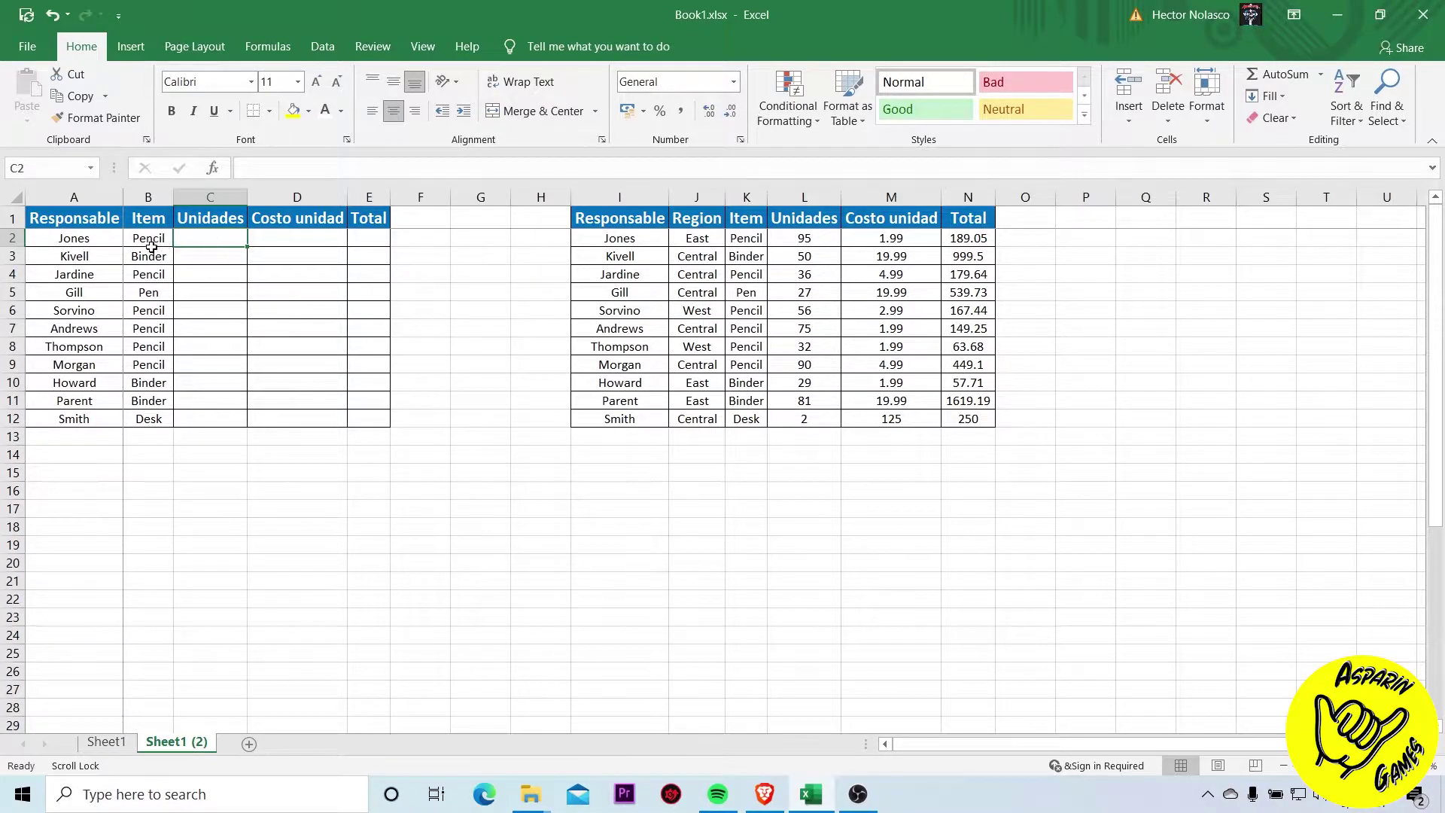
In C2, start a +VLOOKUP( formula using Jones in A2 as the lookup value
left_click(109, 237)
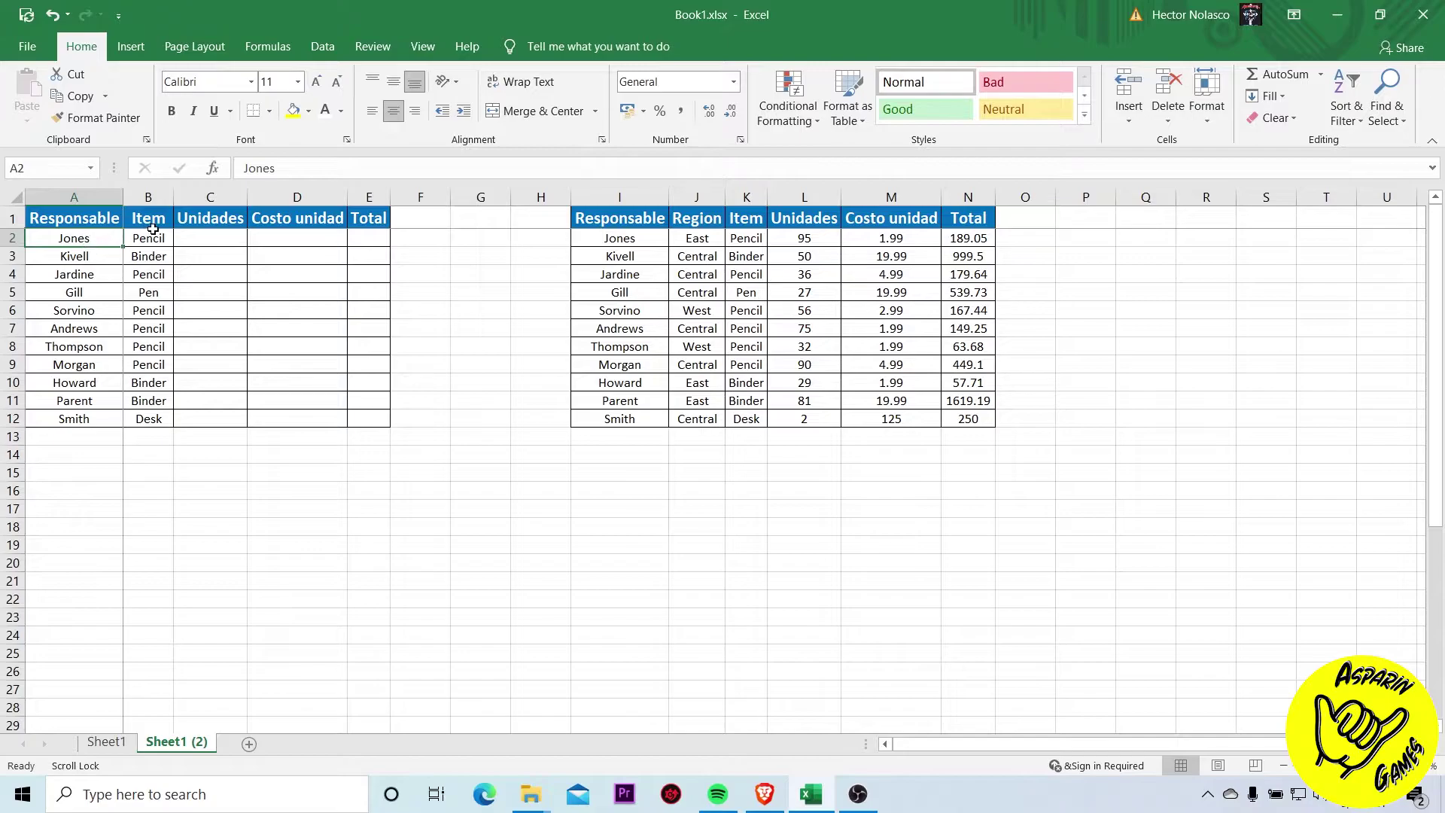
left_click(154, 238)
left_click(222, 235)
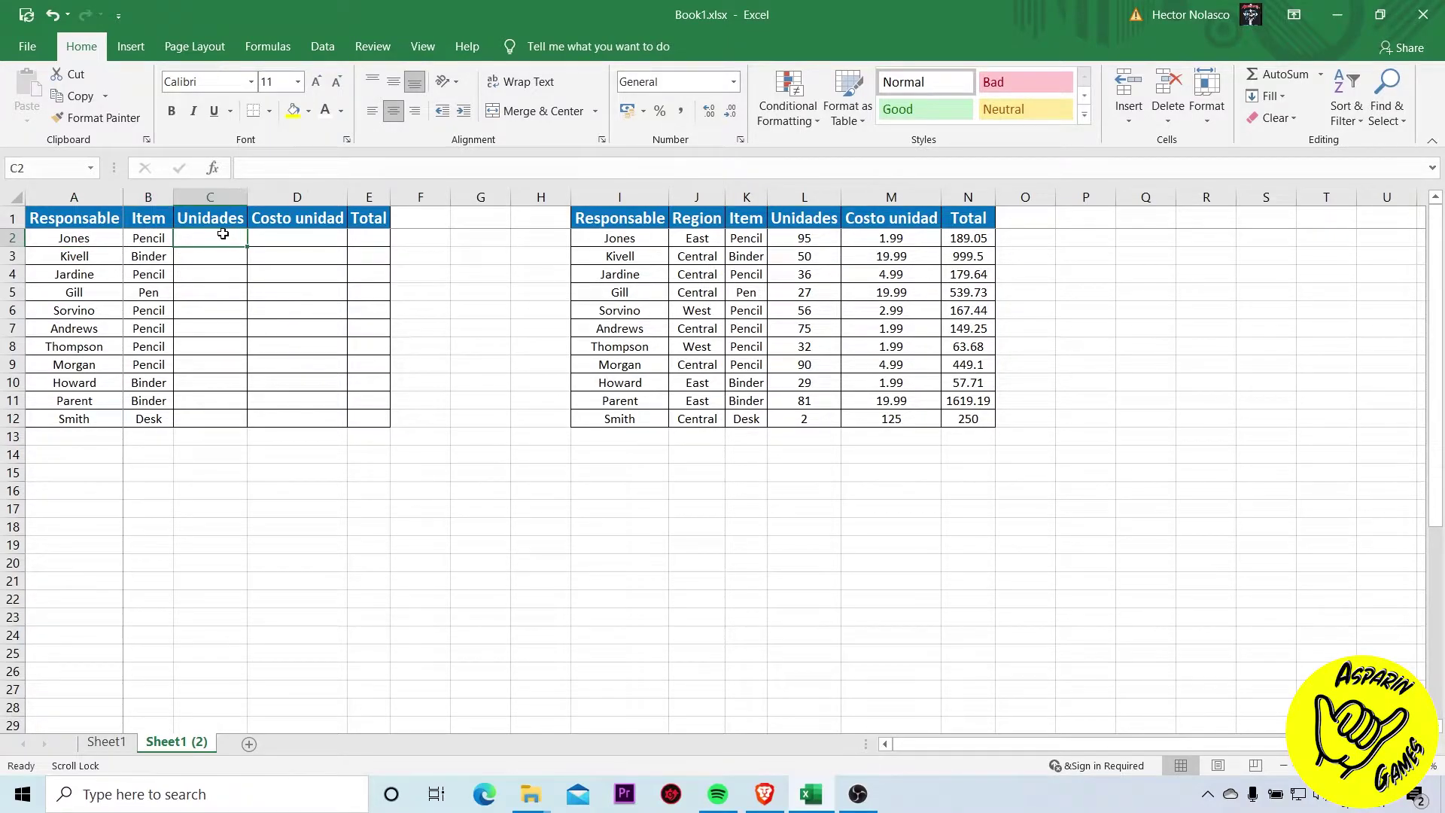
type("+")
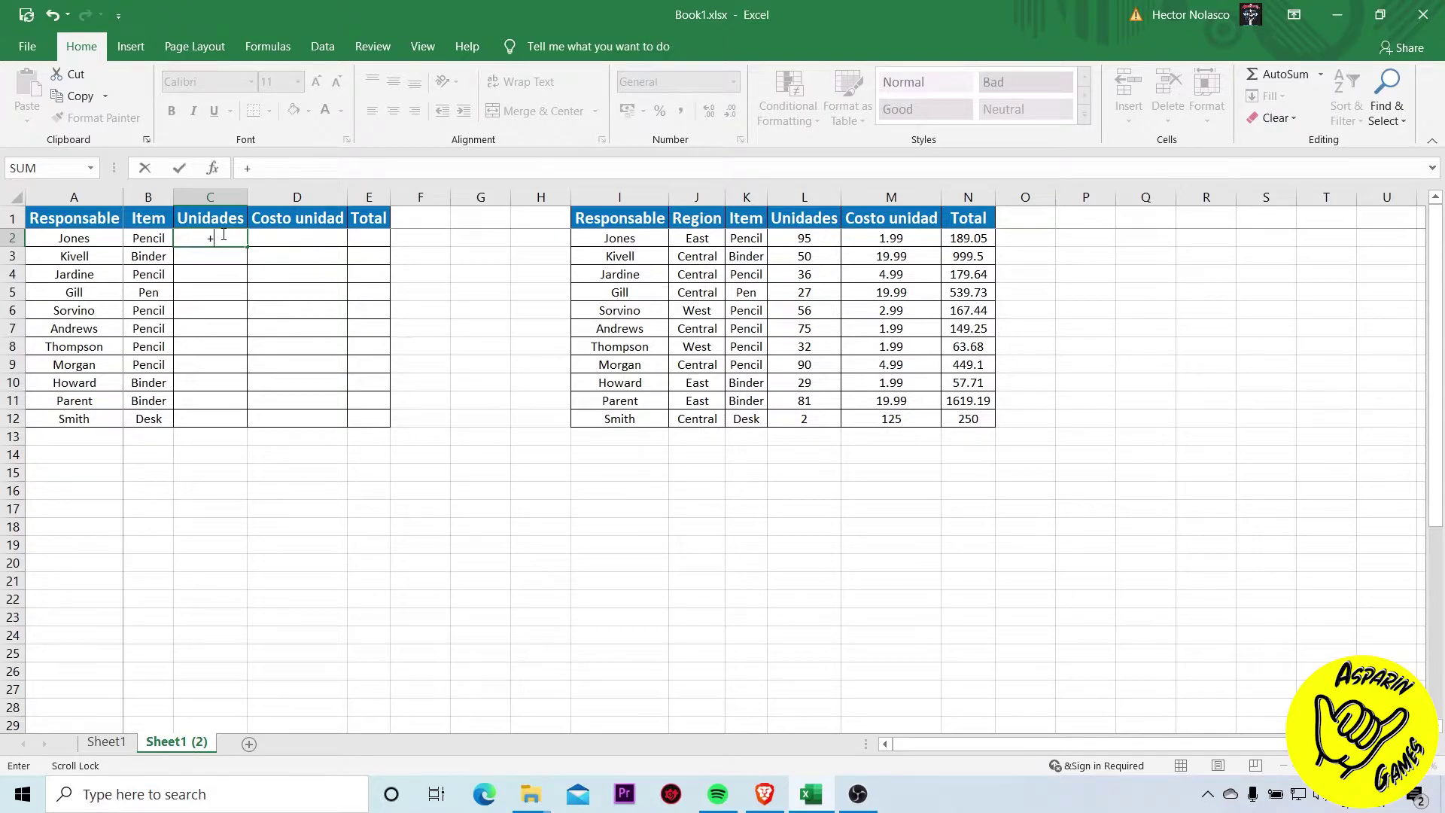
type("vl")
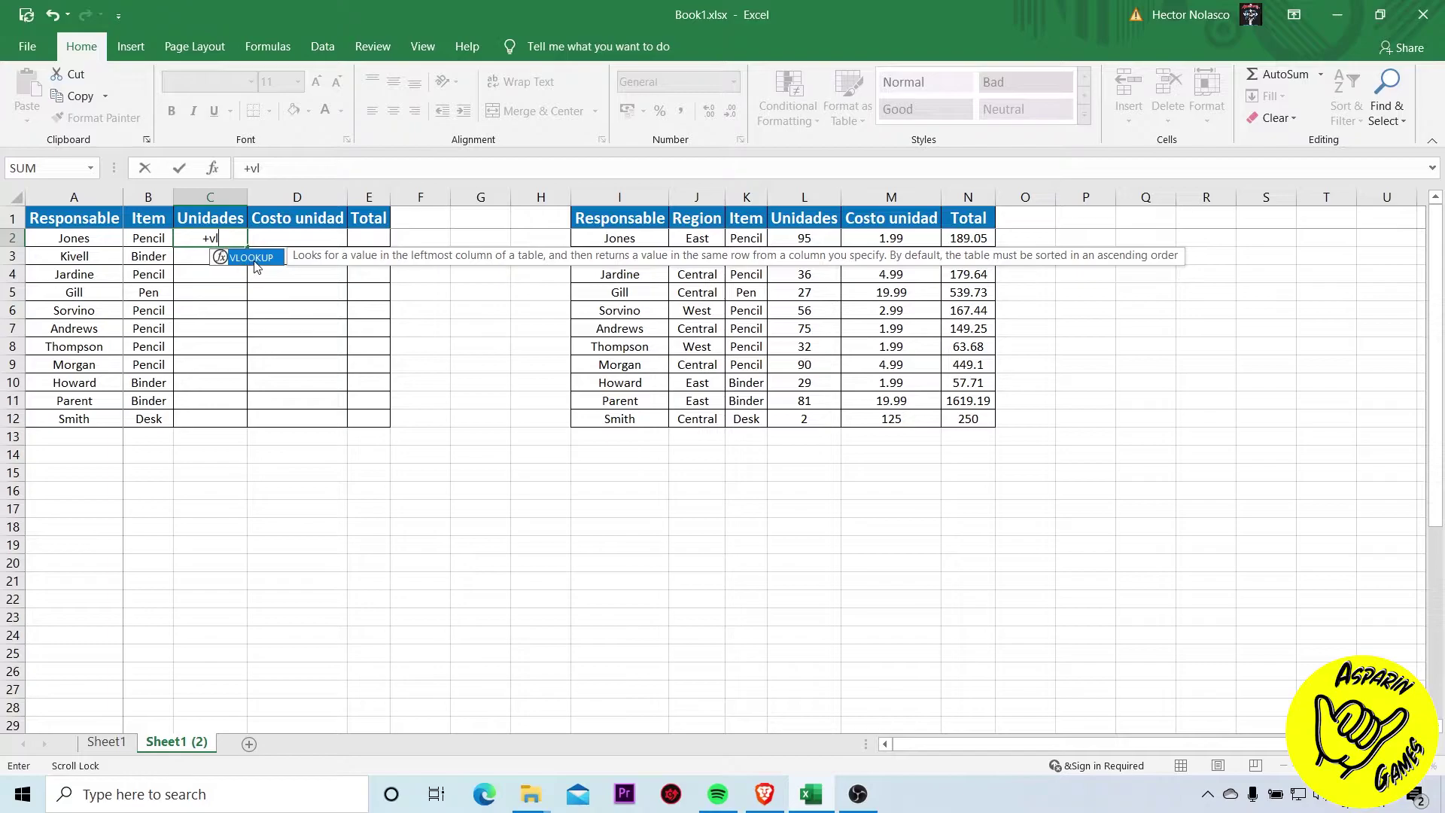
double_click(253, 258)
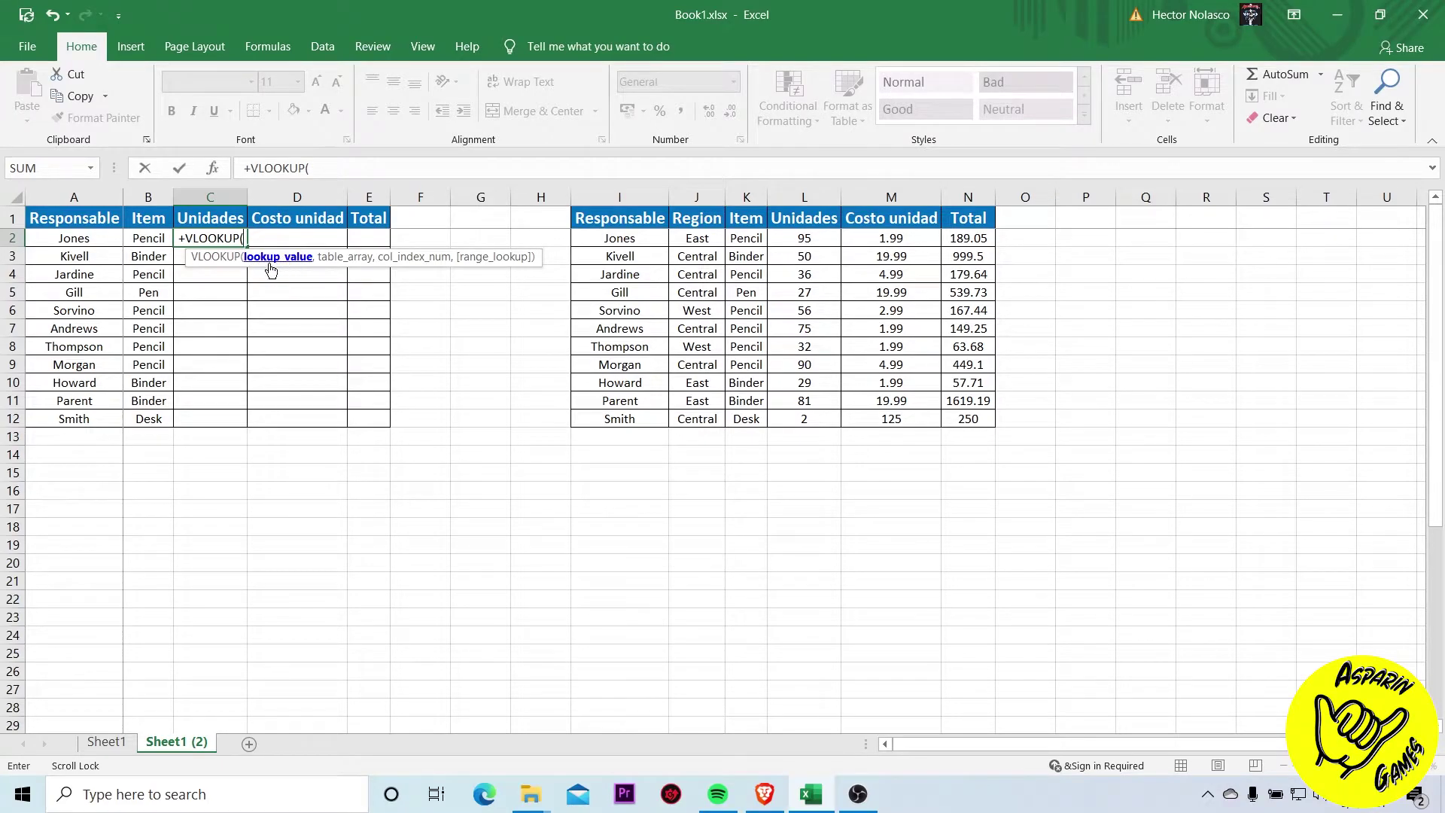
left_click(90, 239)
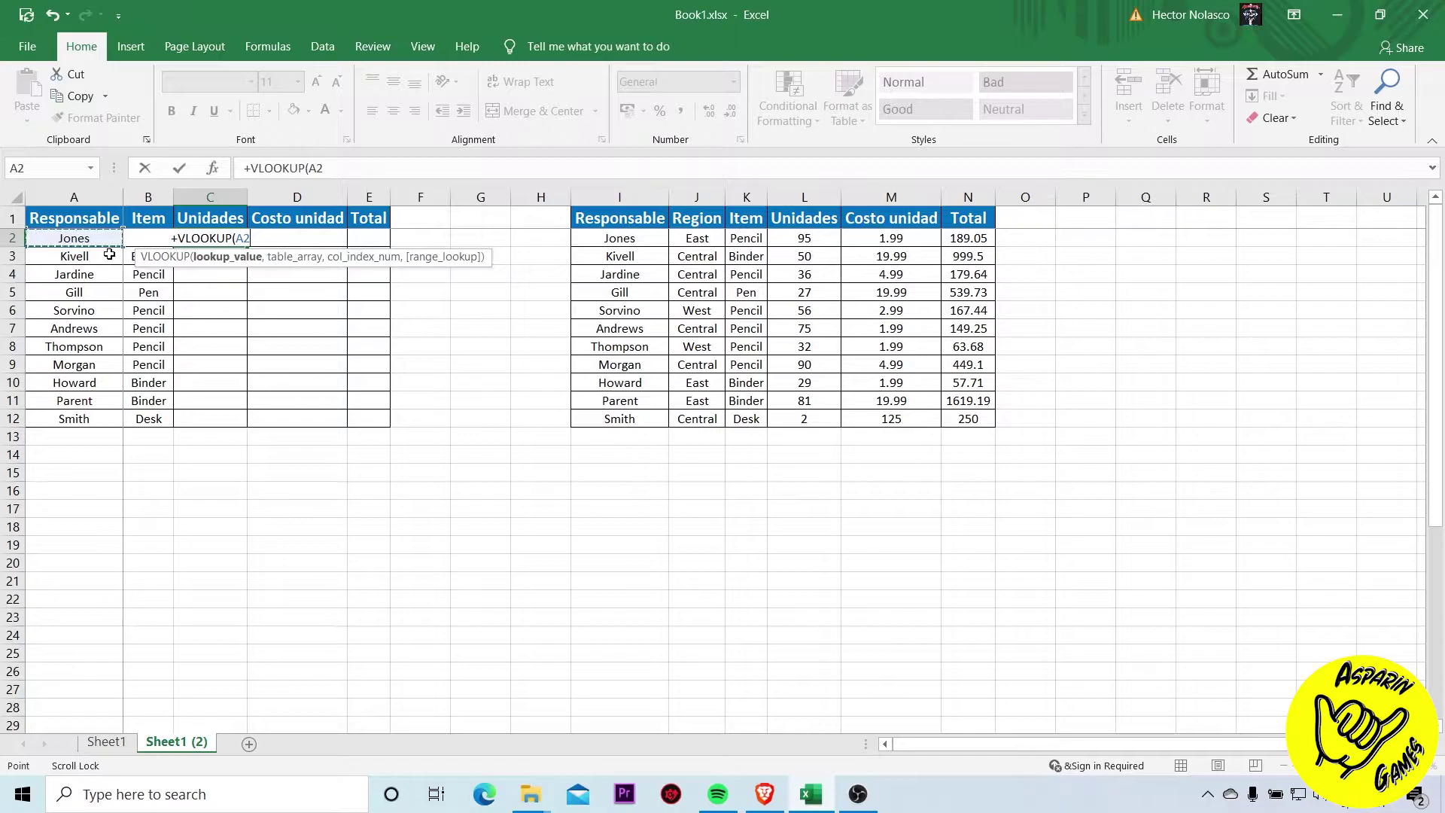
type(",")
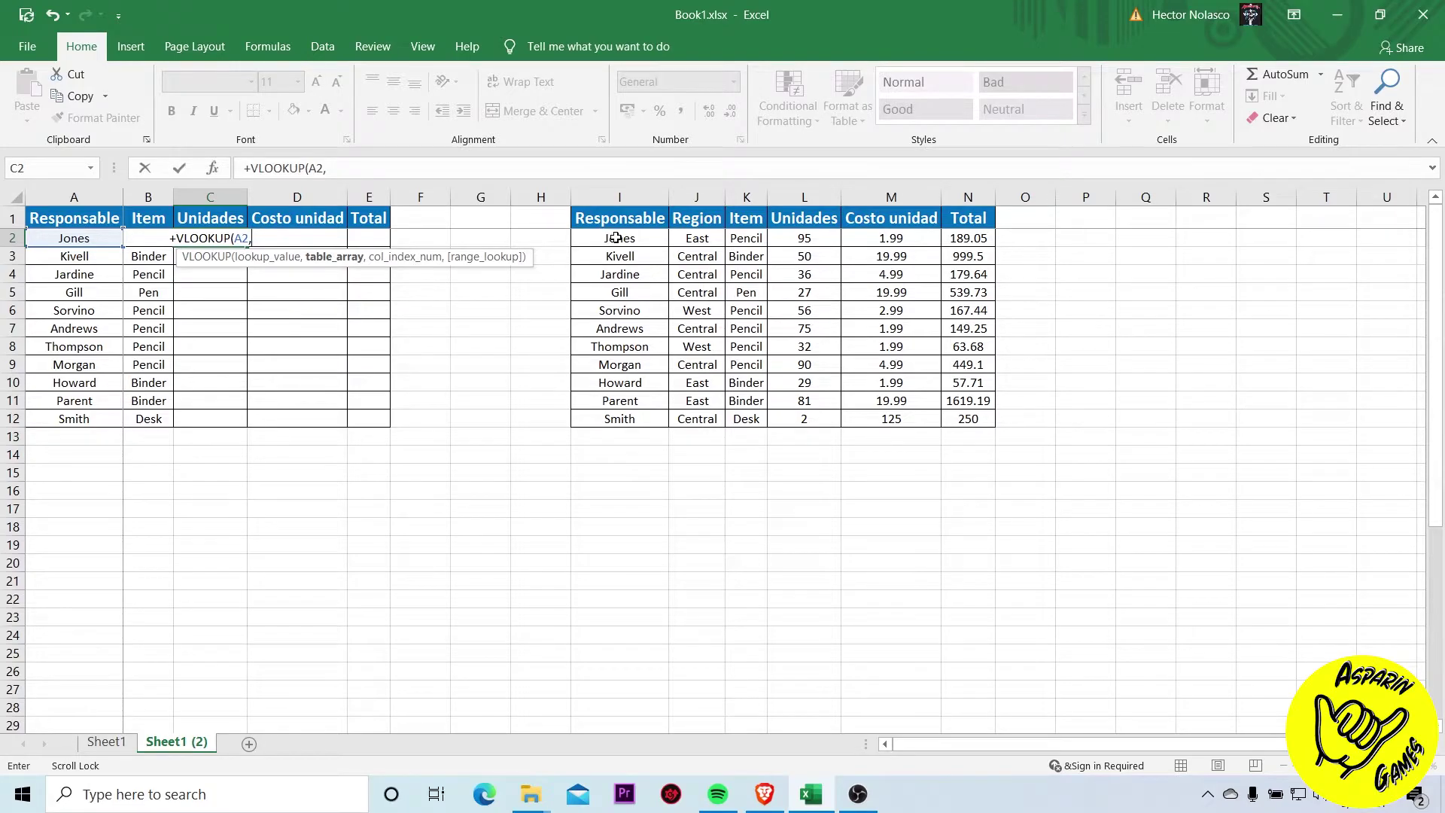
Add the reference table as the absolute range $I$2:$L$12 in the C2 formula
mouse_move(616, 238)
left_mouse_down()
mouse_move(619, 423)
mouse_move(801, 415)
left_mouse_up()
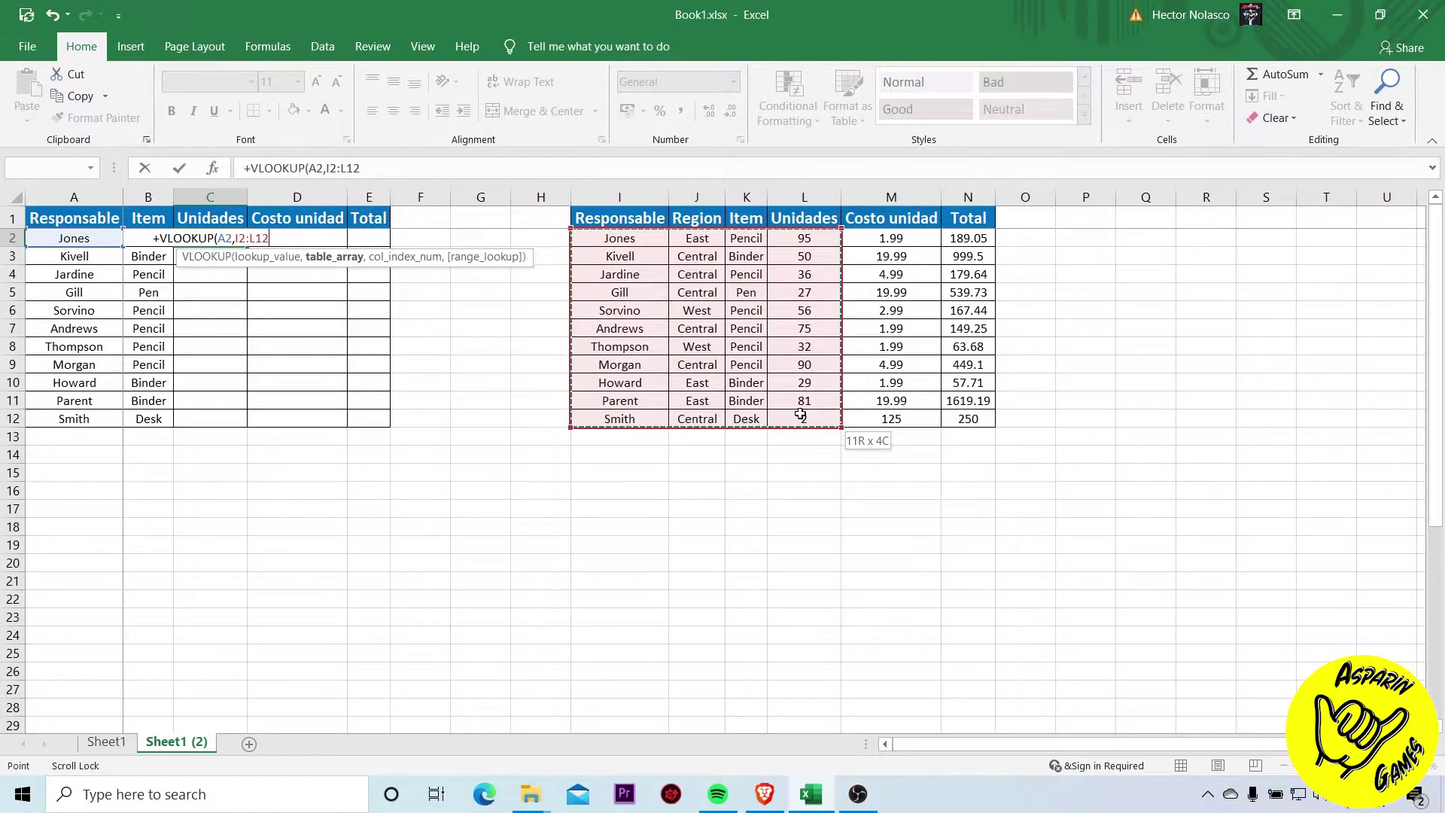
left_click_drag(801, 415, 801, 415)
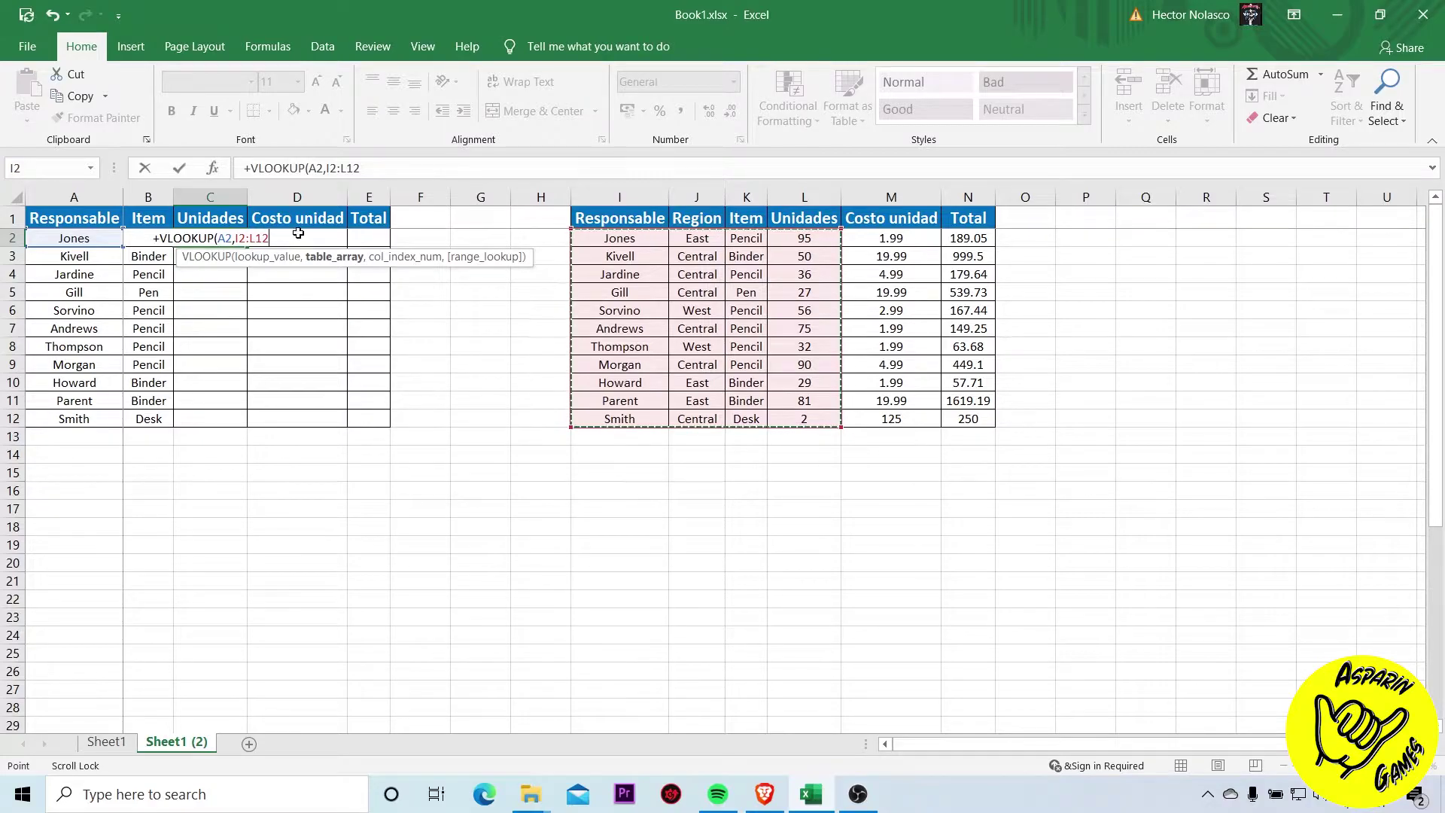
key("F4")
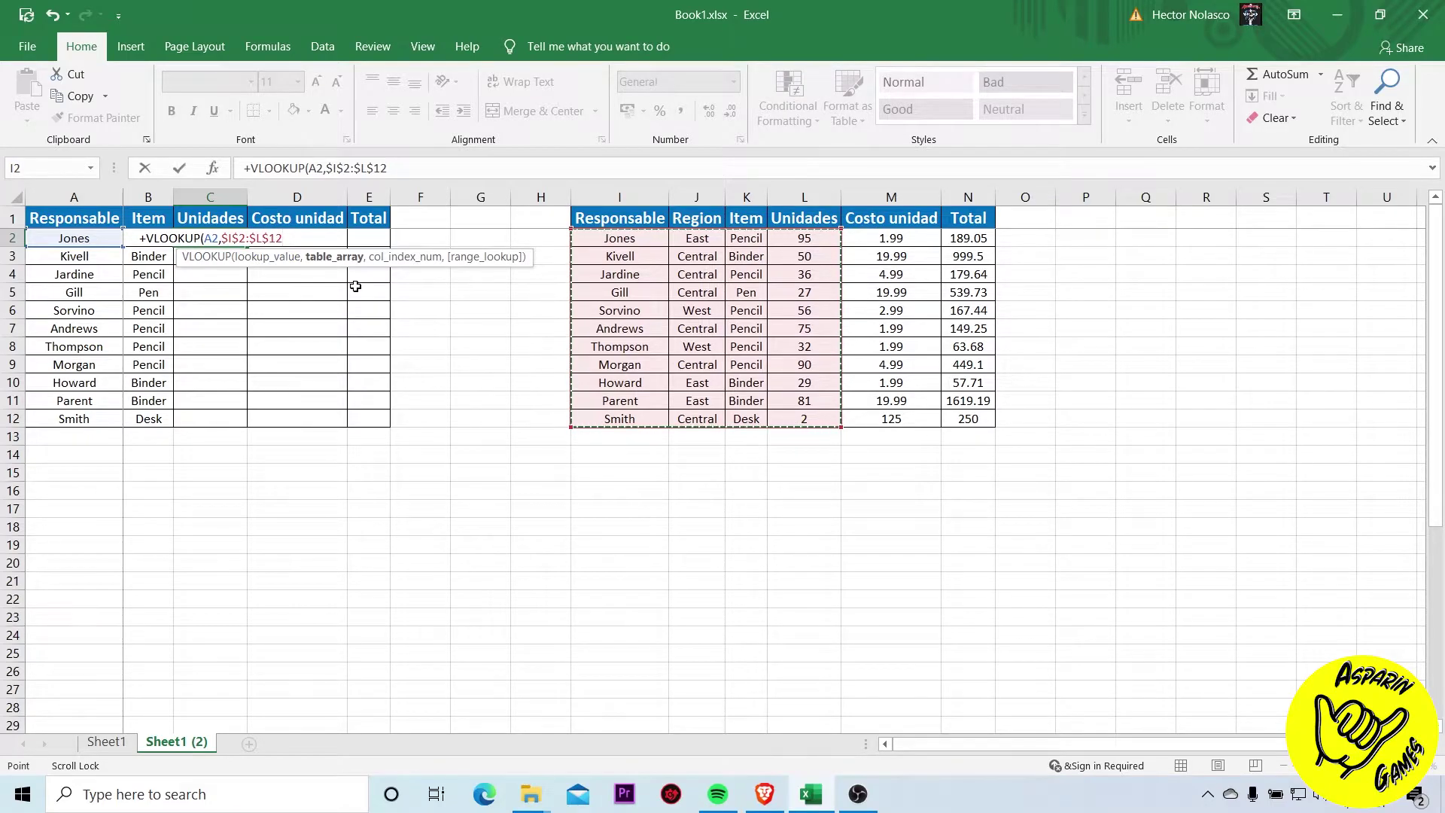
type(",")
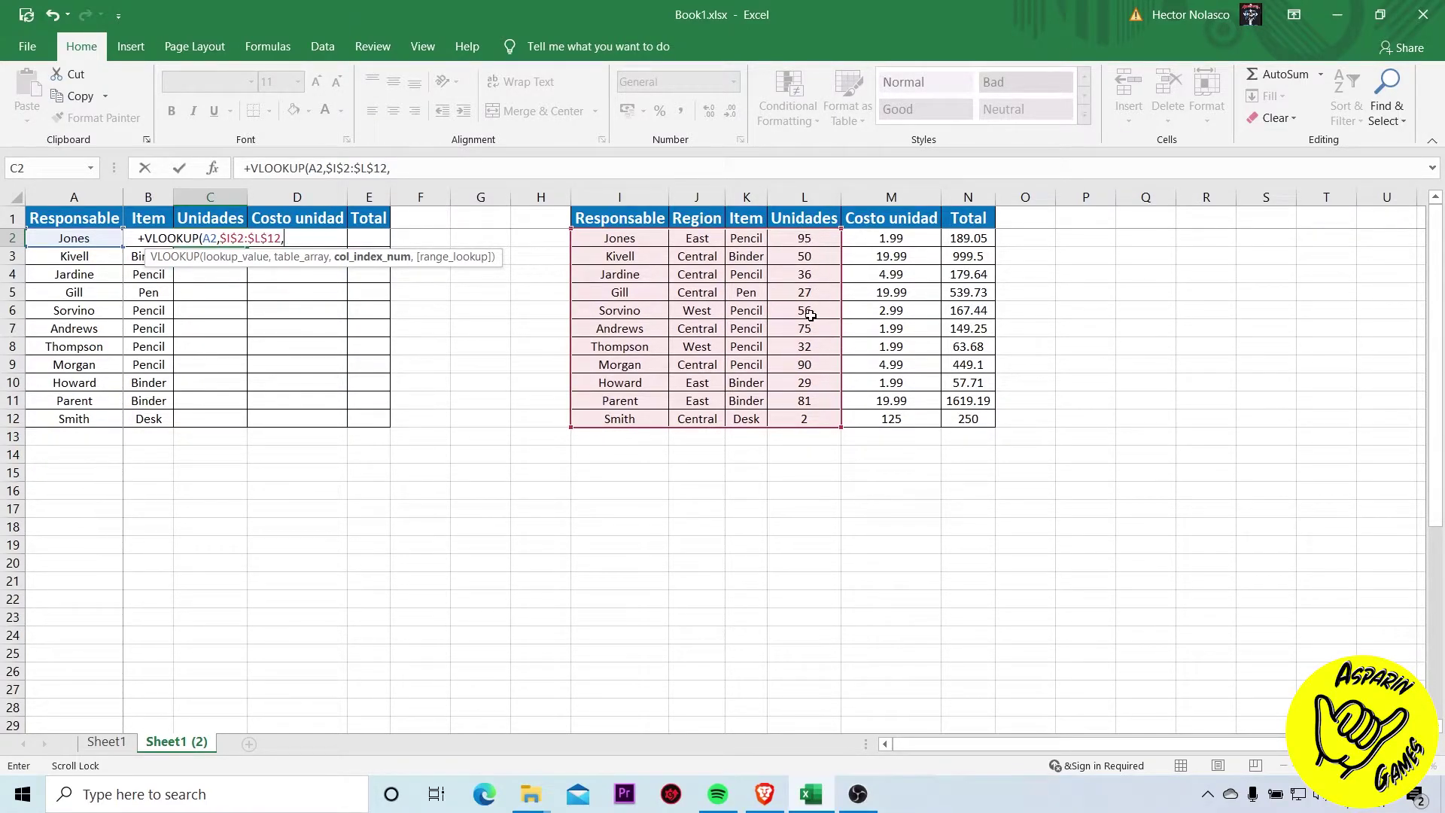
Finish the formula with column 4 and exact match 0 so C2 returns 95
type("4")
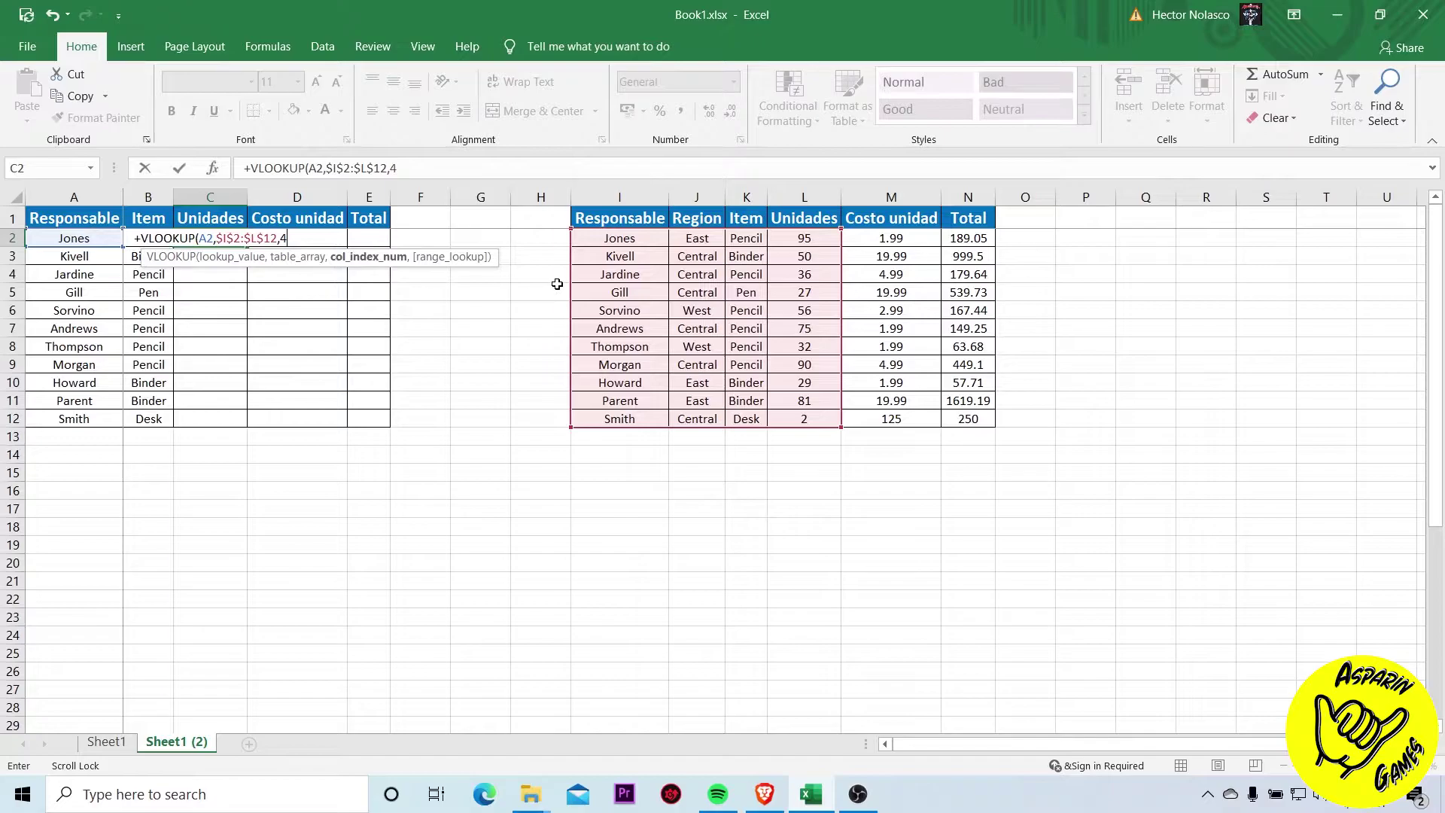
type(",")
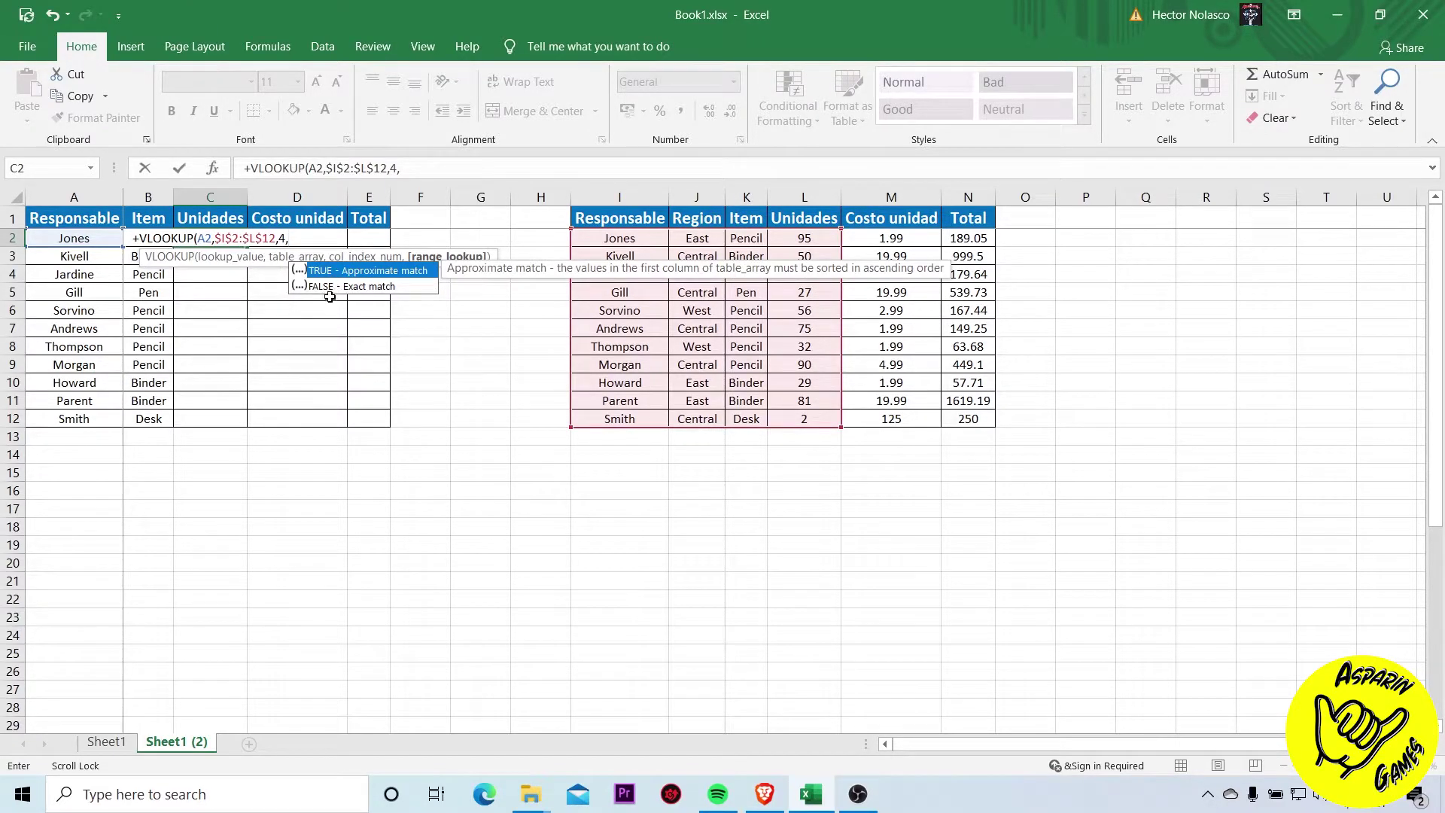
type("0")
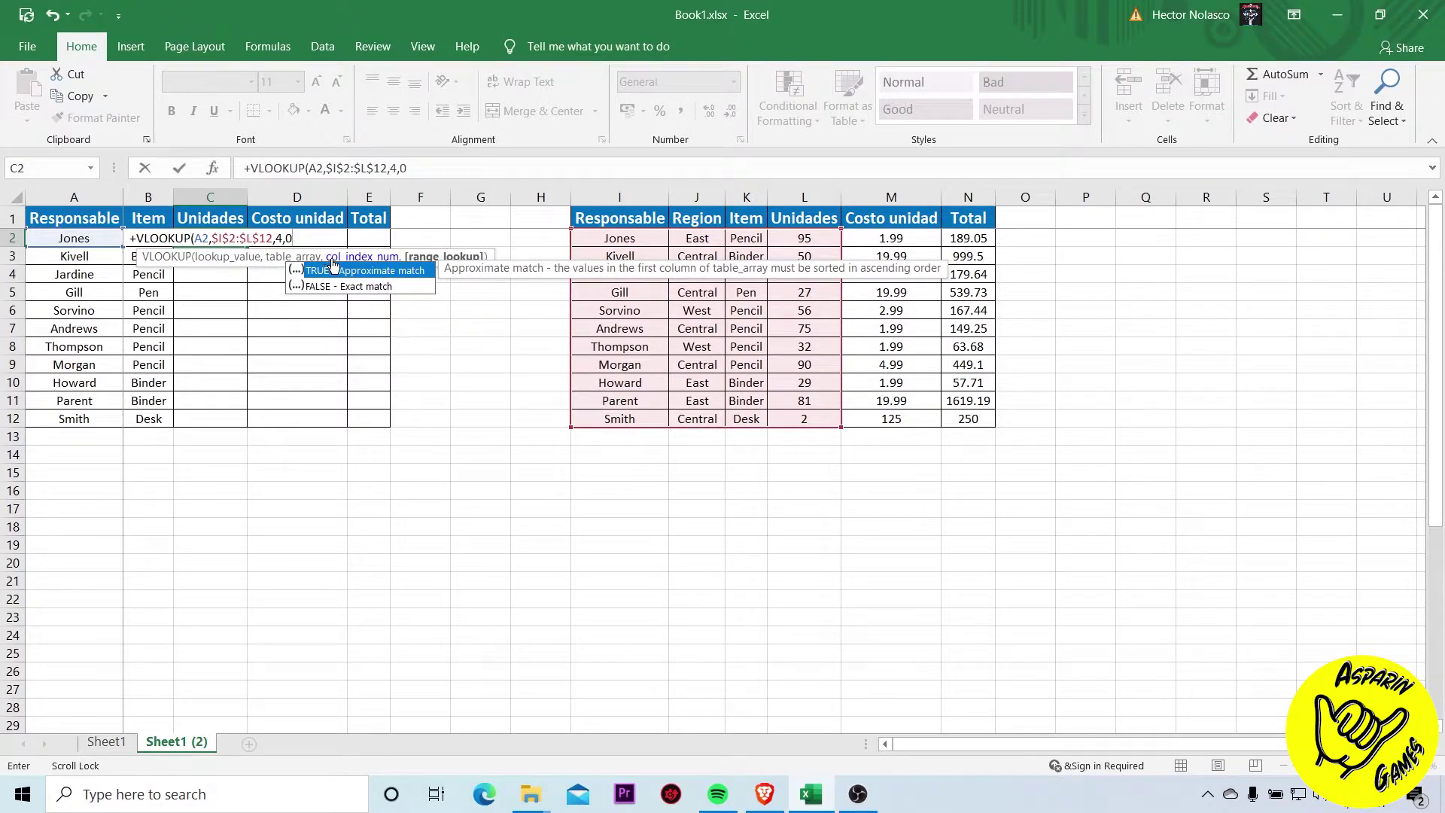
type(")")
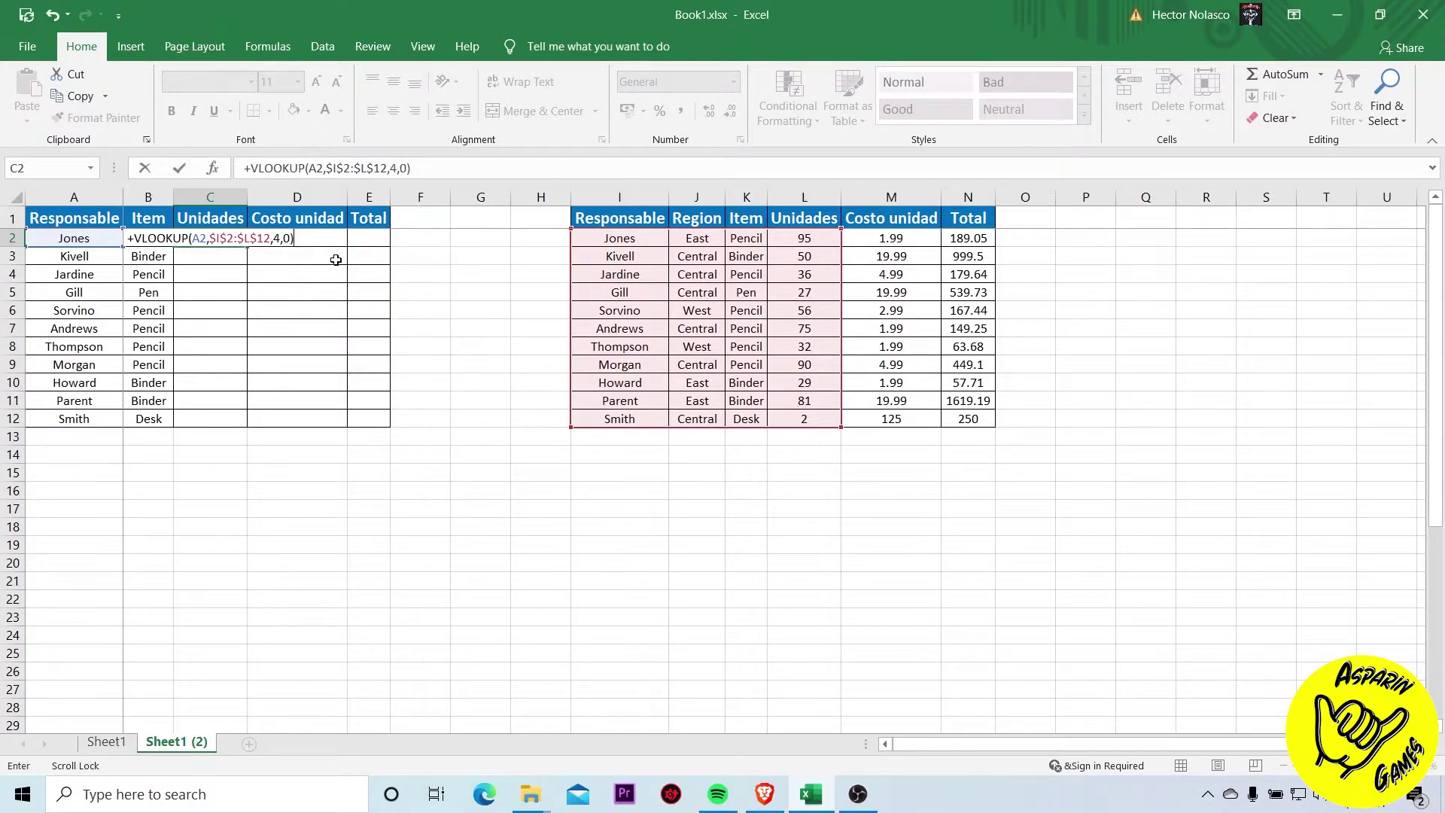
key("Return")
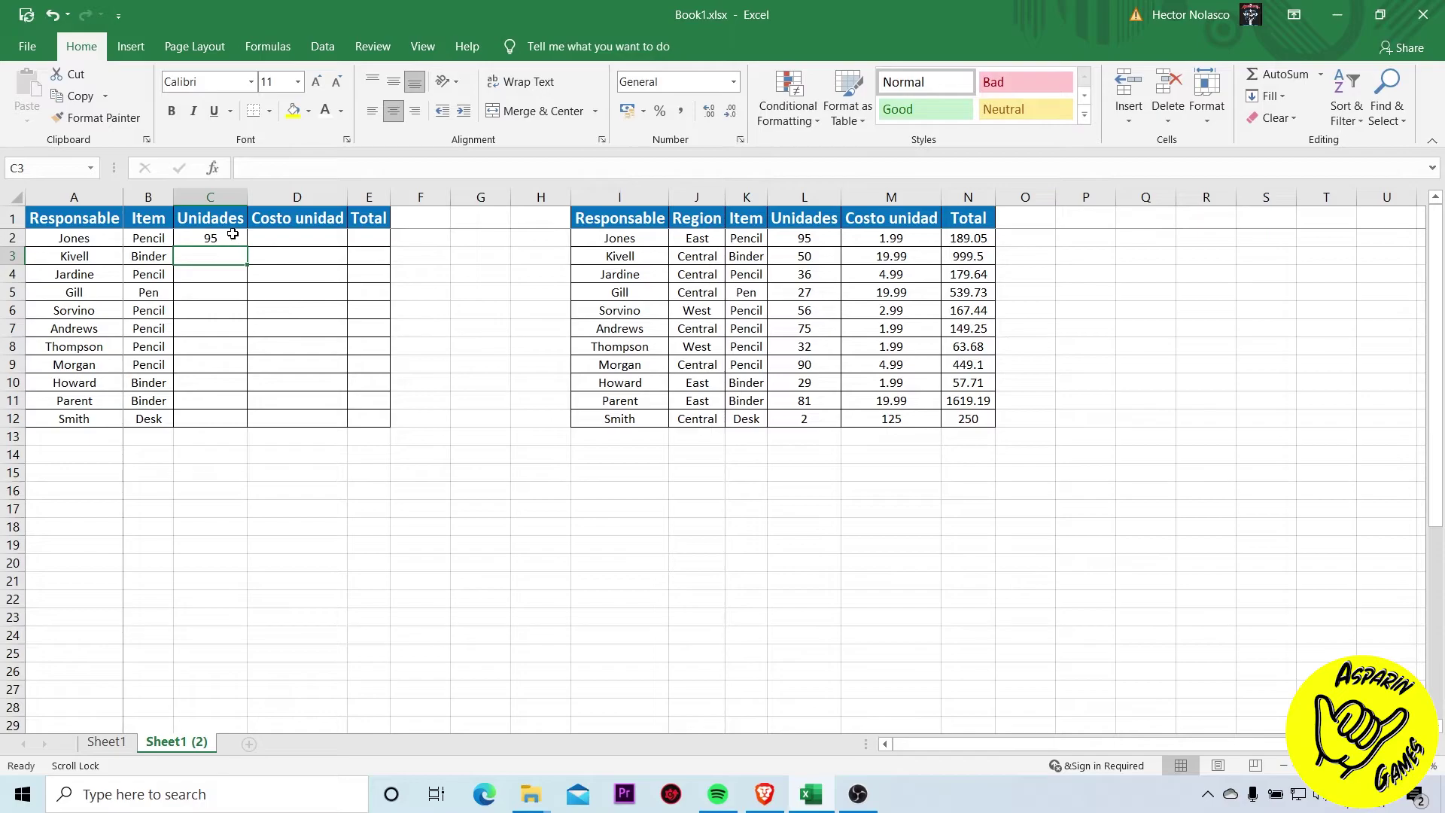
Copy the C2 units lookup down through C12, Jones to Smith
left_click(230, 235)
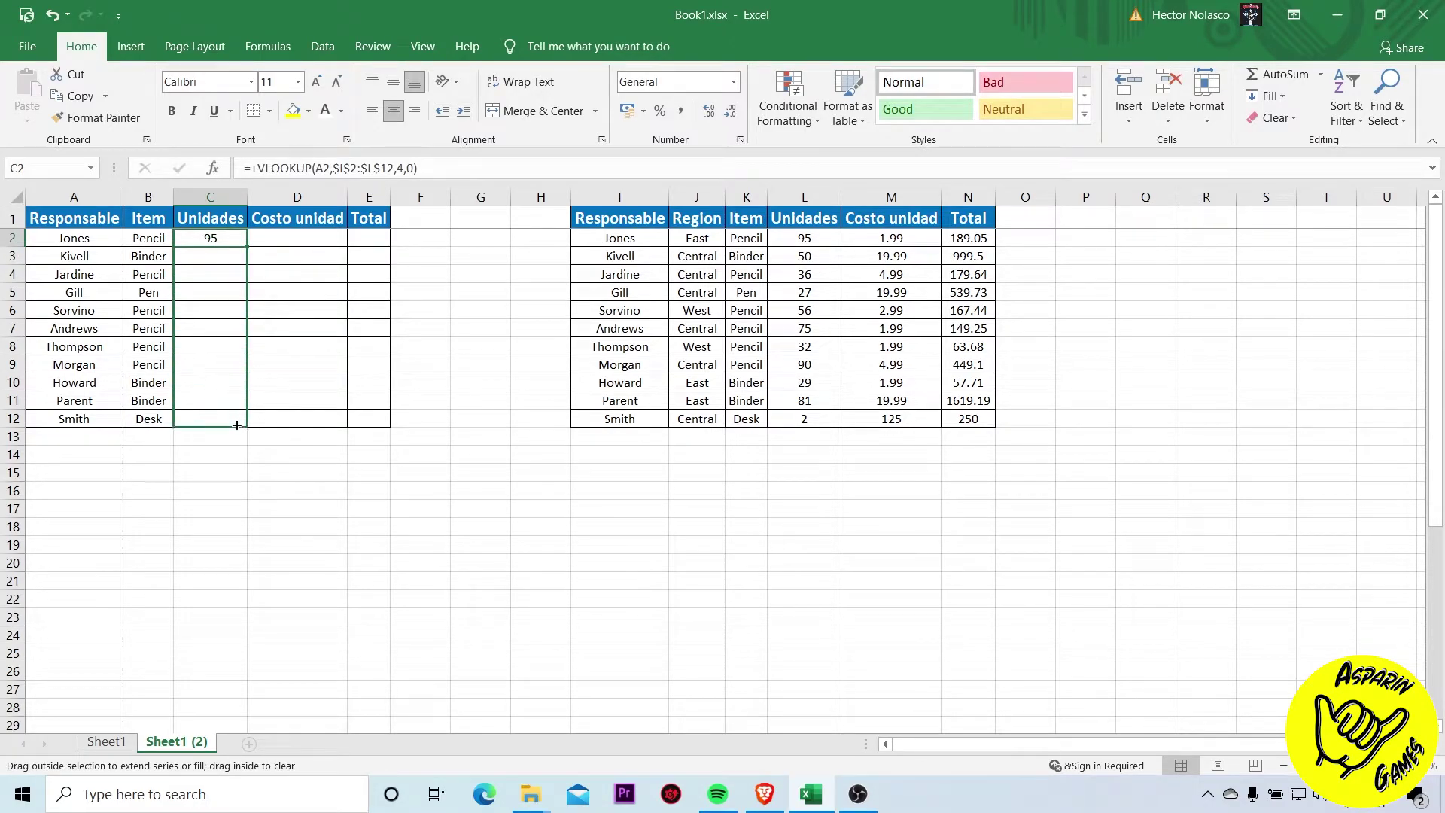
left_click_drag(251, 263, 245, 420)
left_click(104, 237)
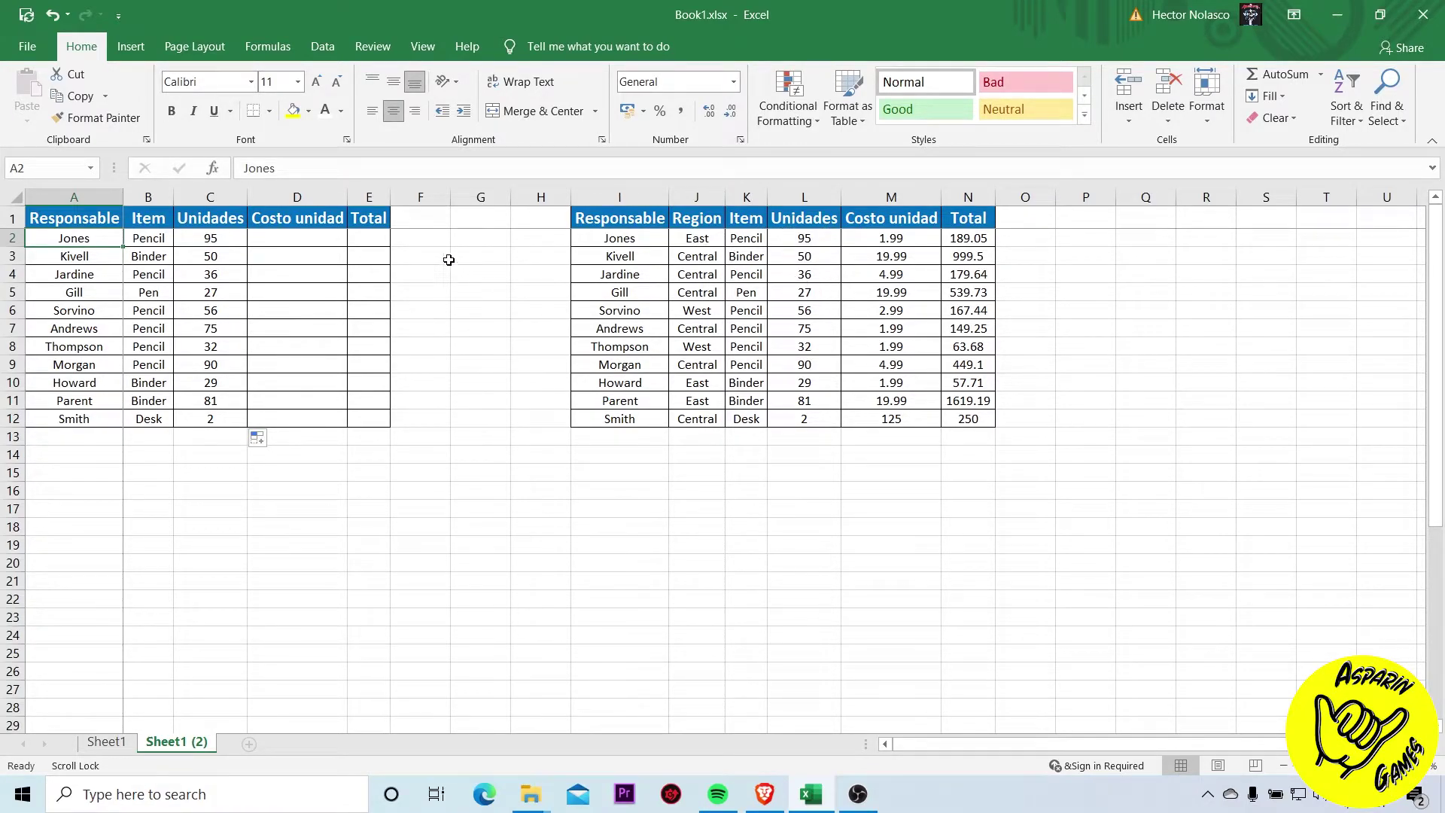
left_click(251, 239)
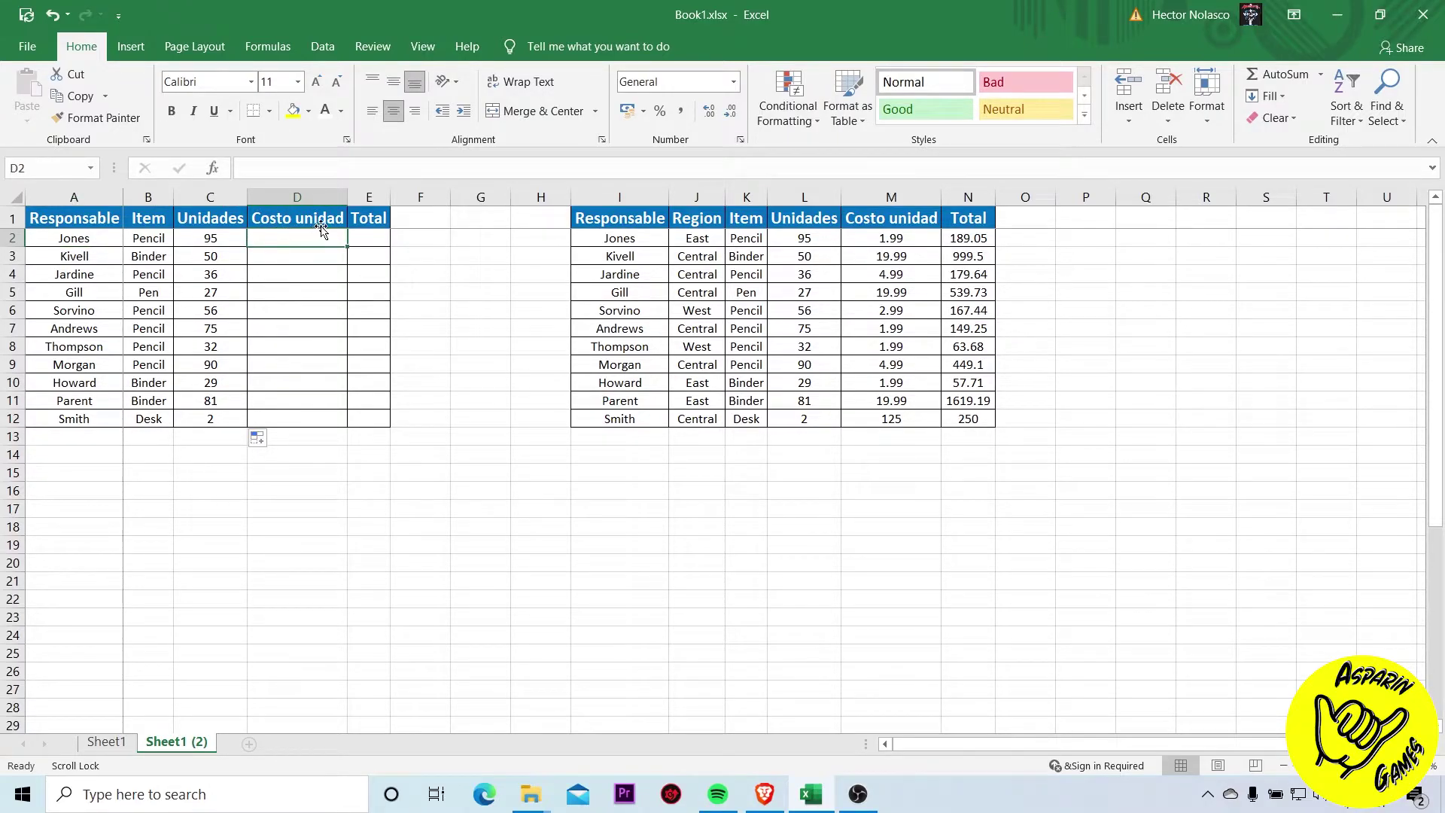
In D2, start a +VLOOKUP( formula using the item in B2 as the lookup value
type("+")
type("v")
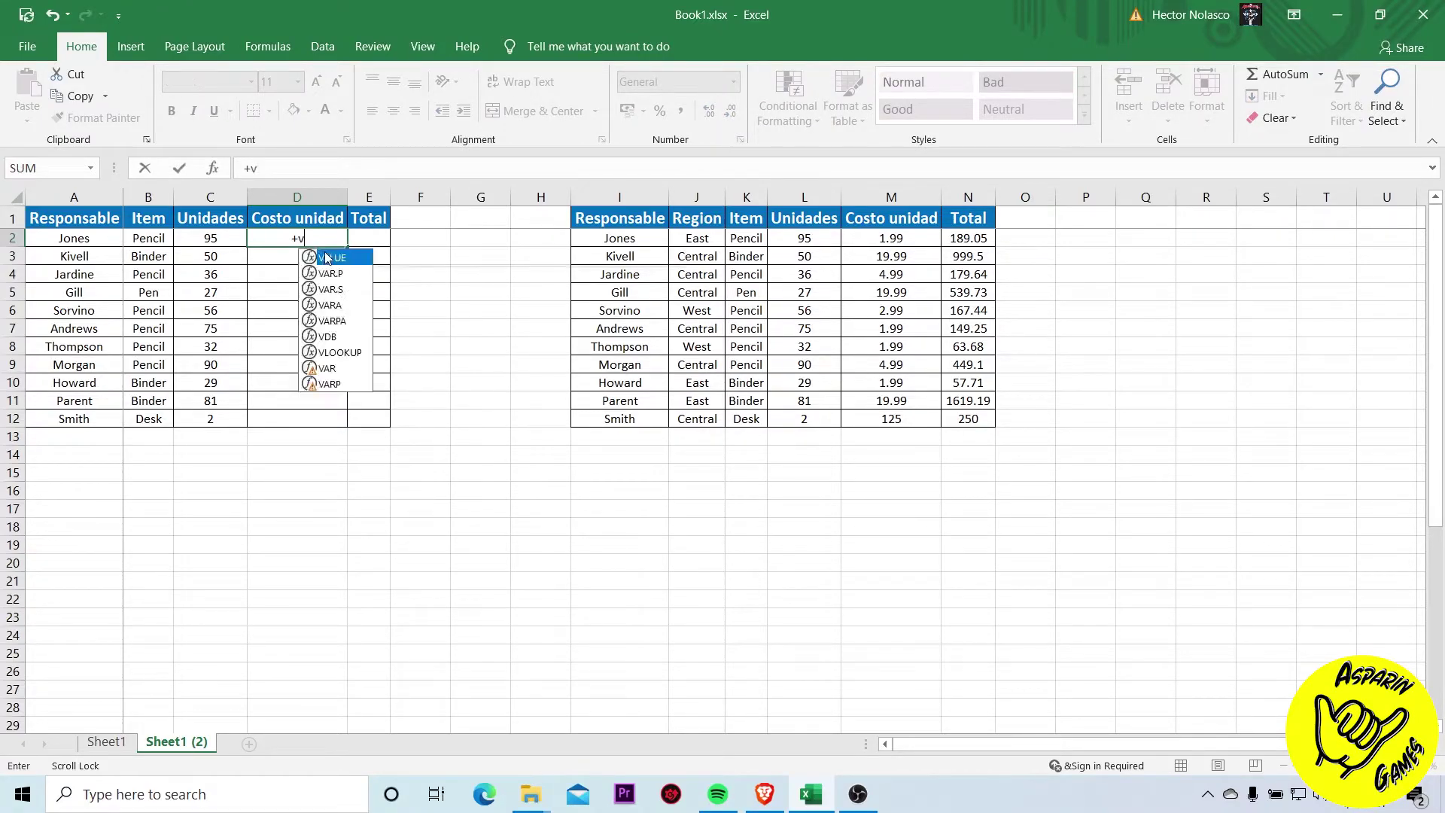
type("l")
key("Tab")
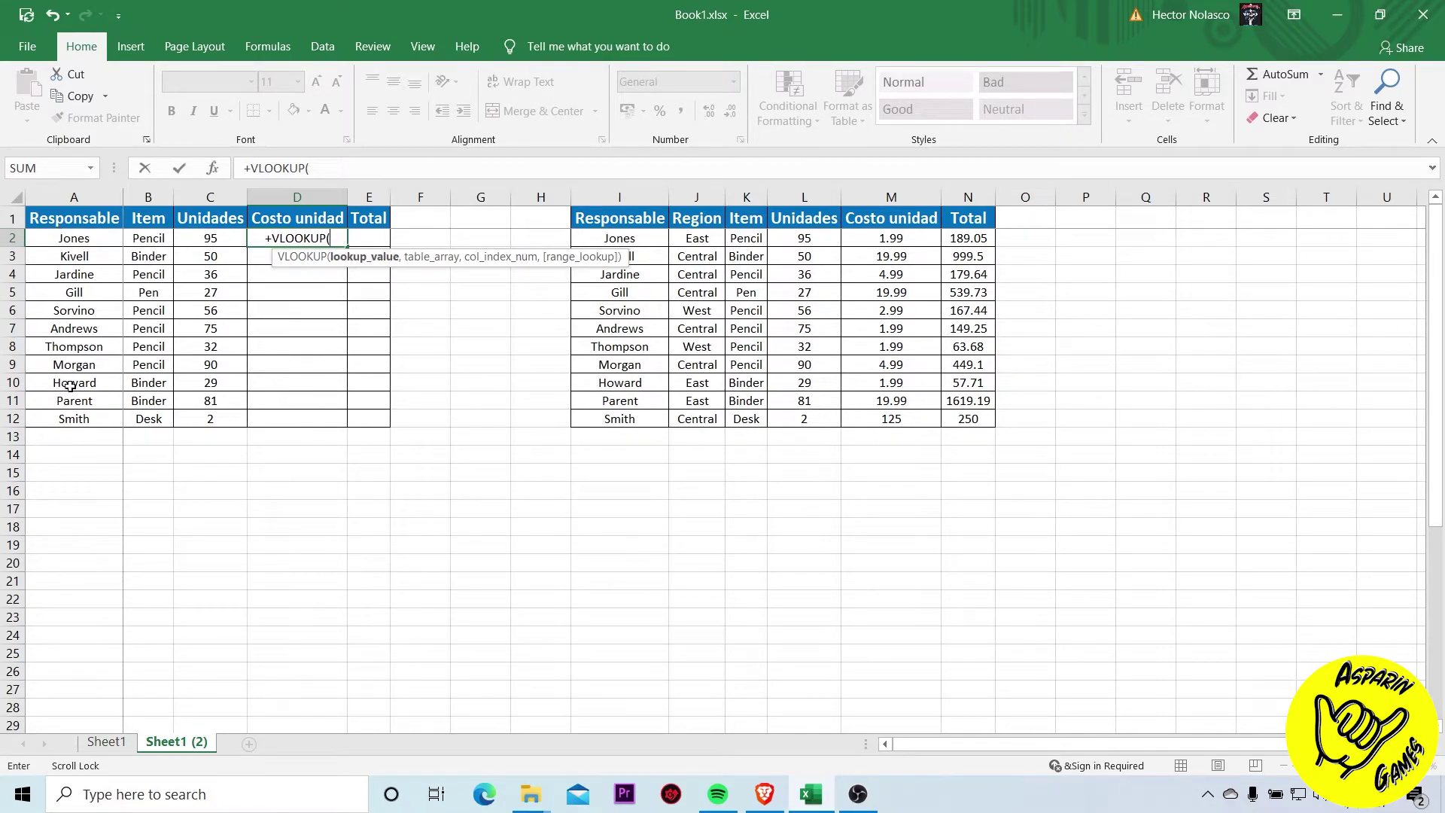
left_click(161, 240)
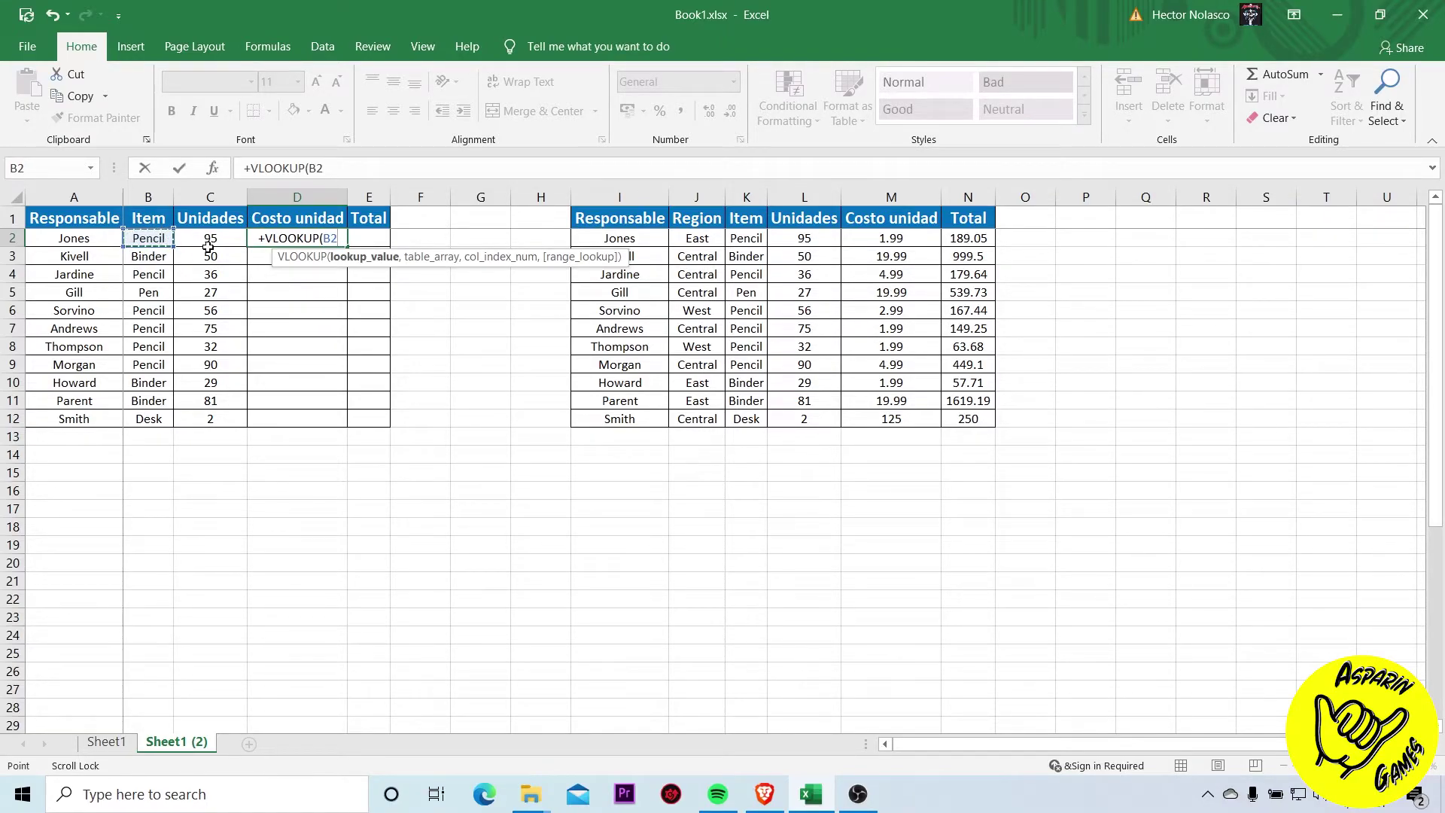
type(",")
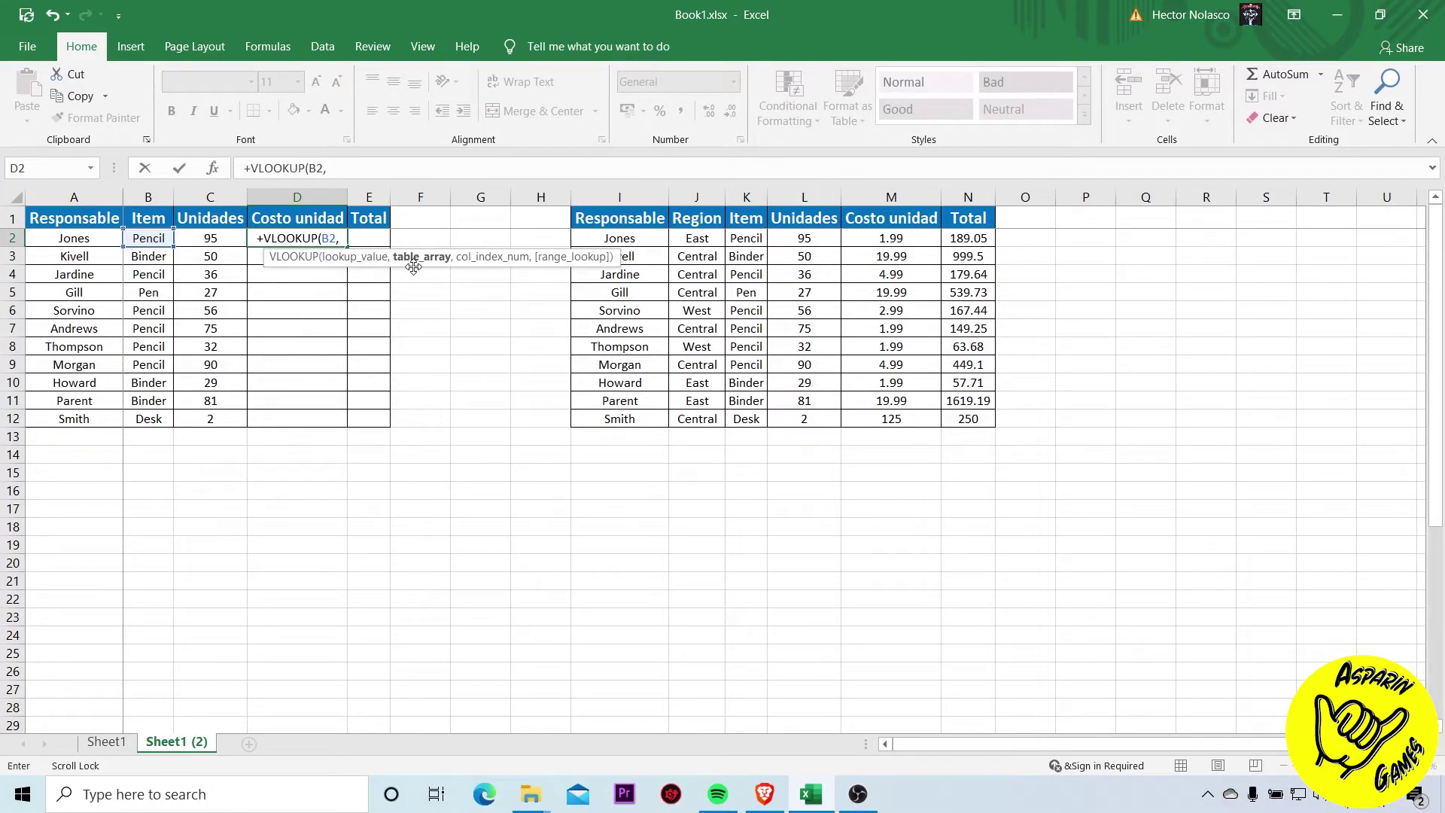
Complete D2 as +VLOOKUP(B2,$K$2:$M$12,3,0) so it returns 1.99
mouse_move(744, 236)
left_mouse_down()
mouse_move(758, 424)
mouse_move(870, 419)
left_mouse_up()
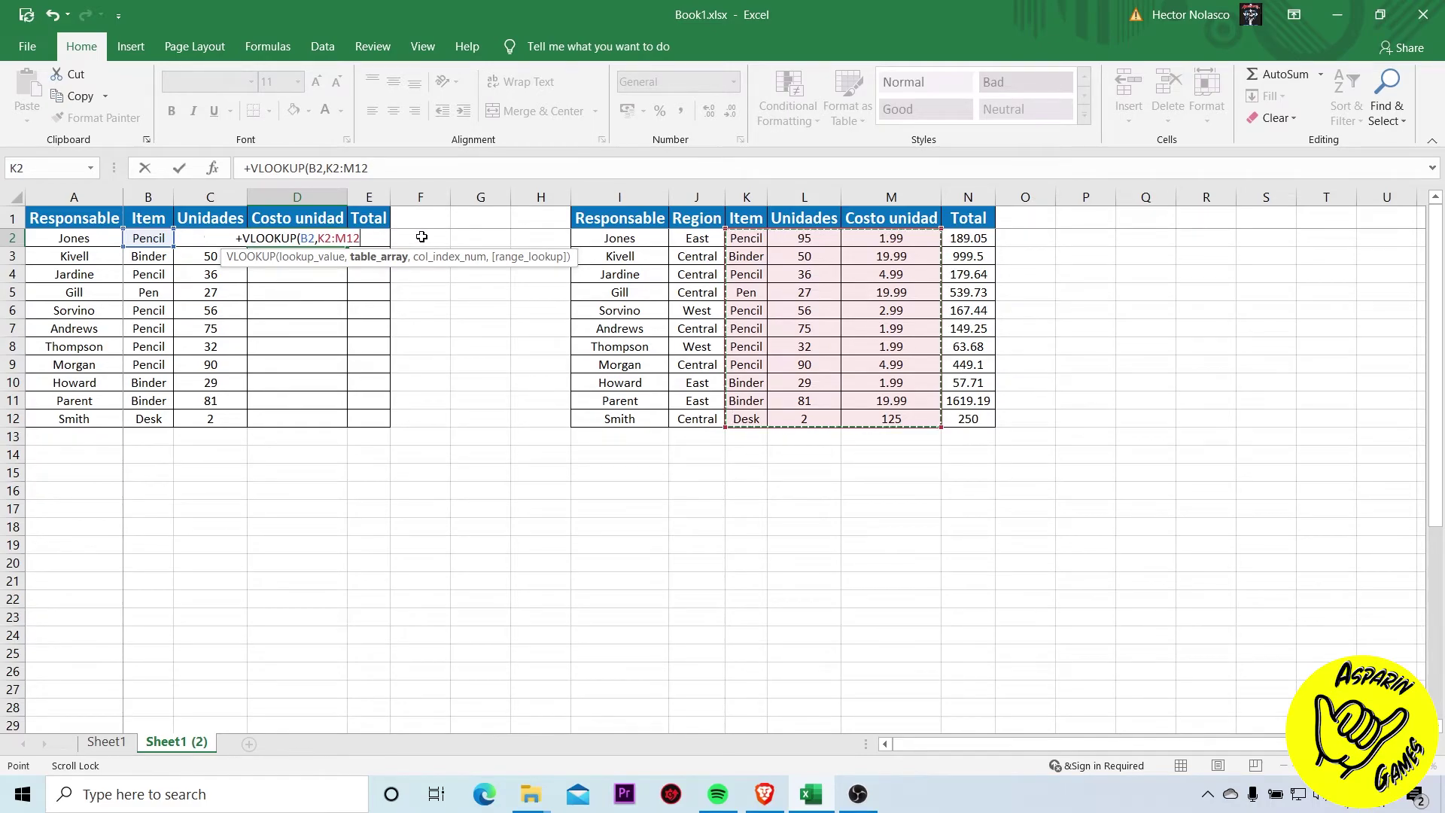
key("F4")
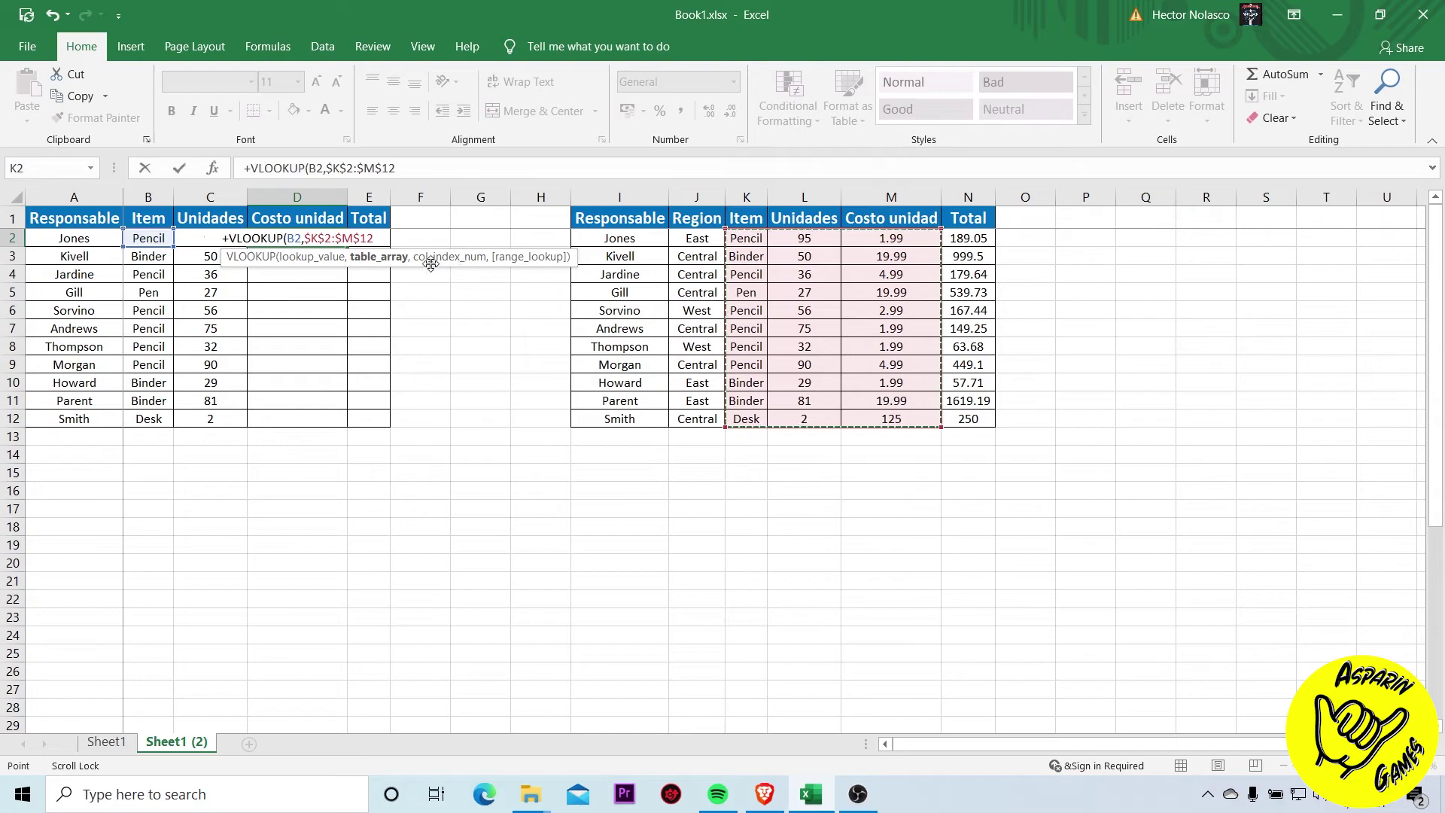
type(",")
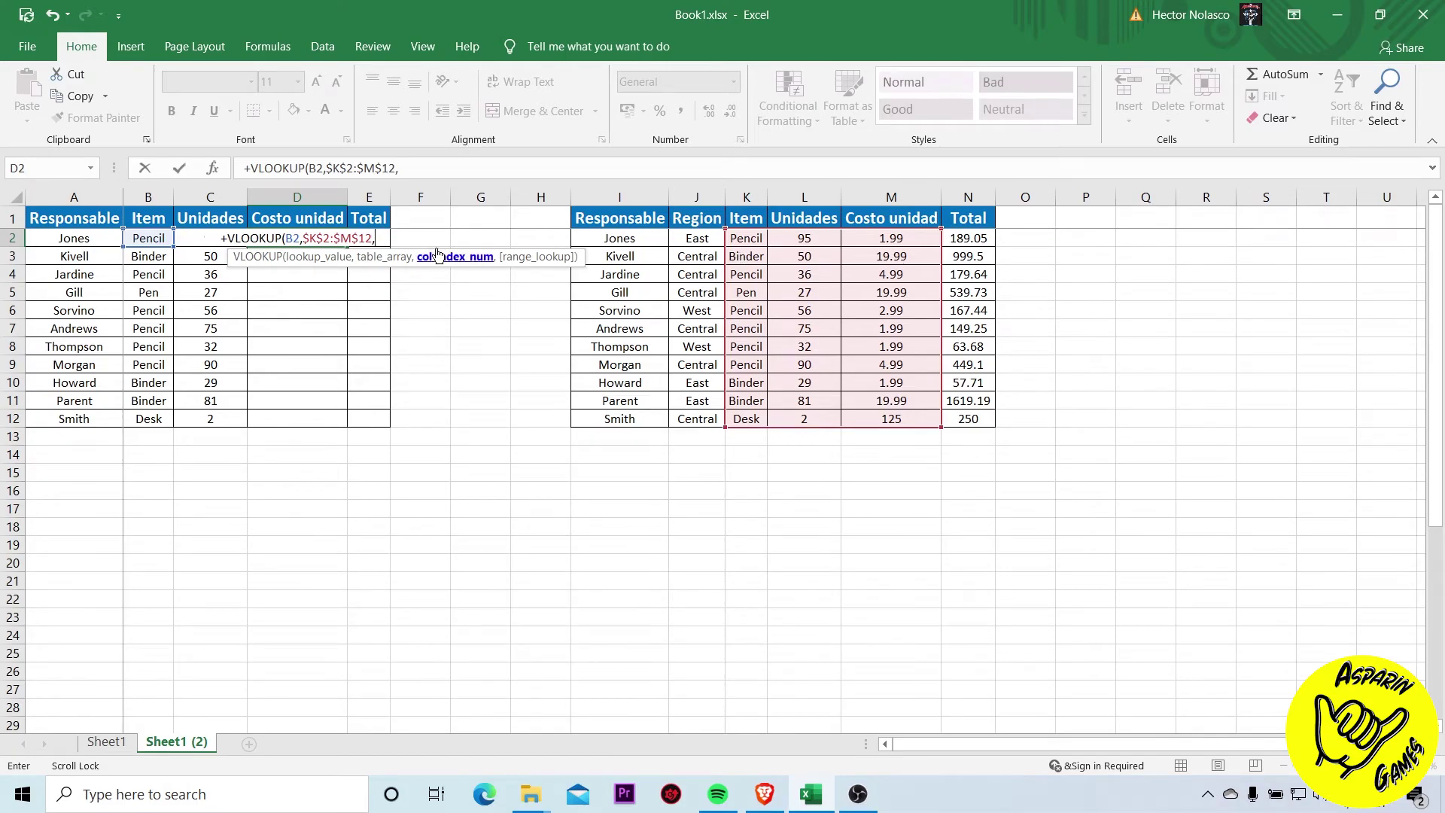
type("3")
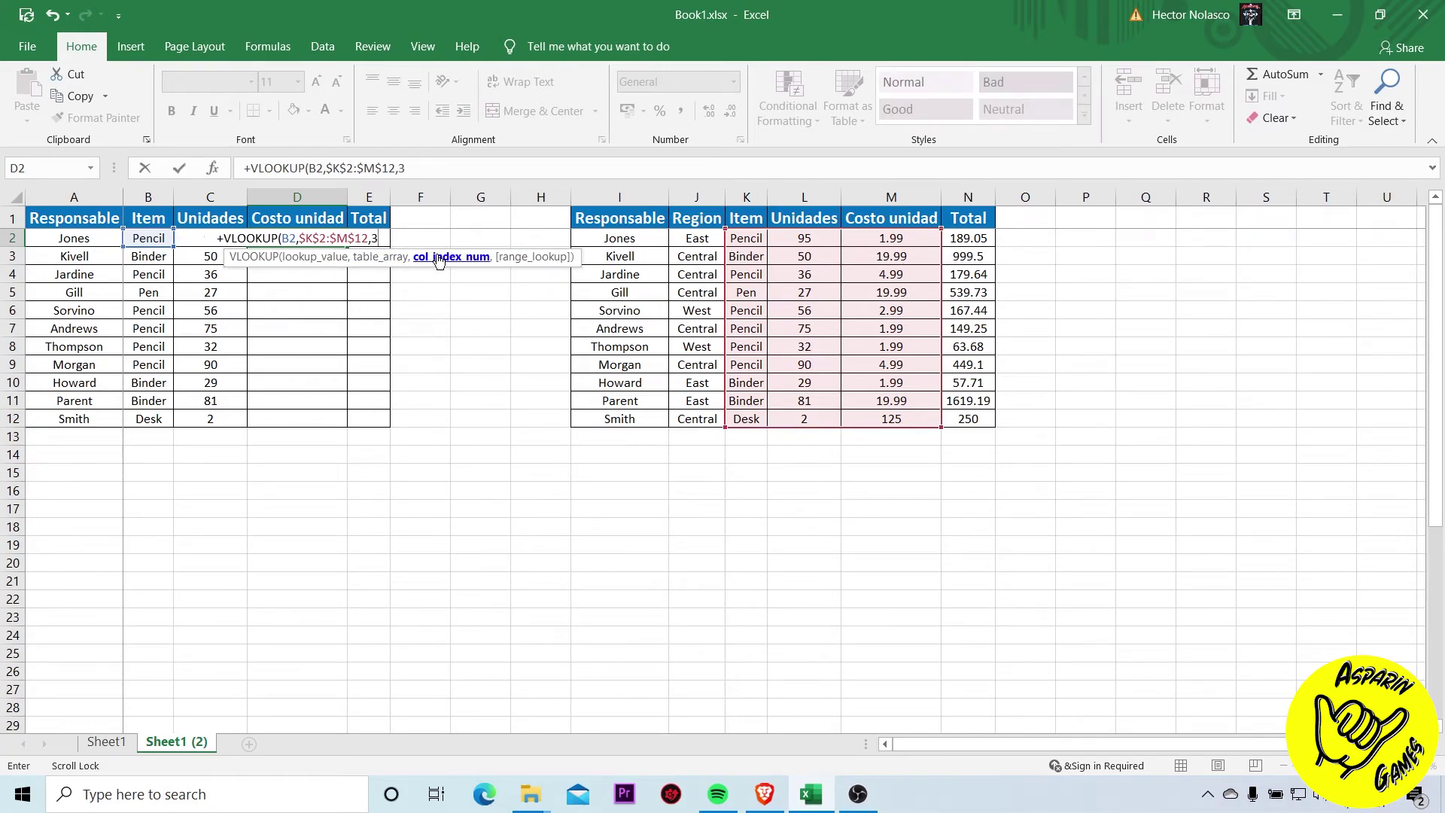
type(",")
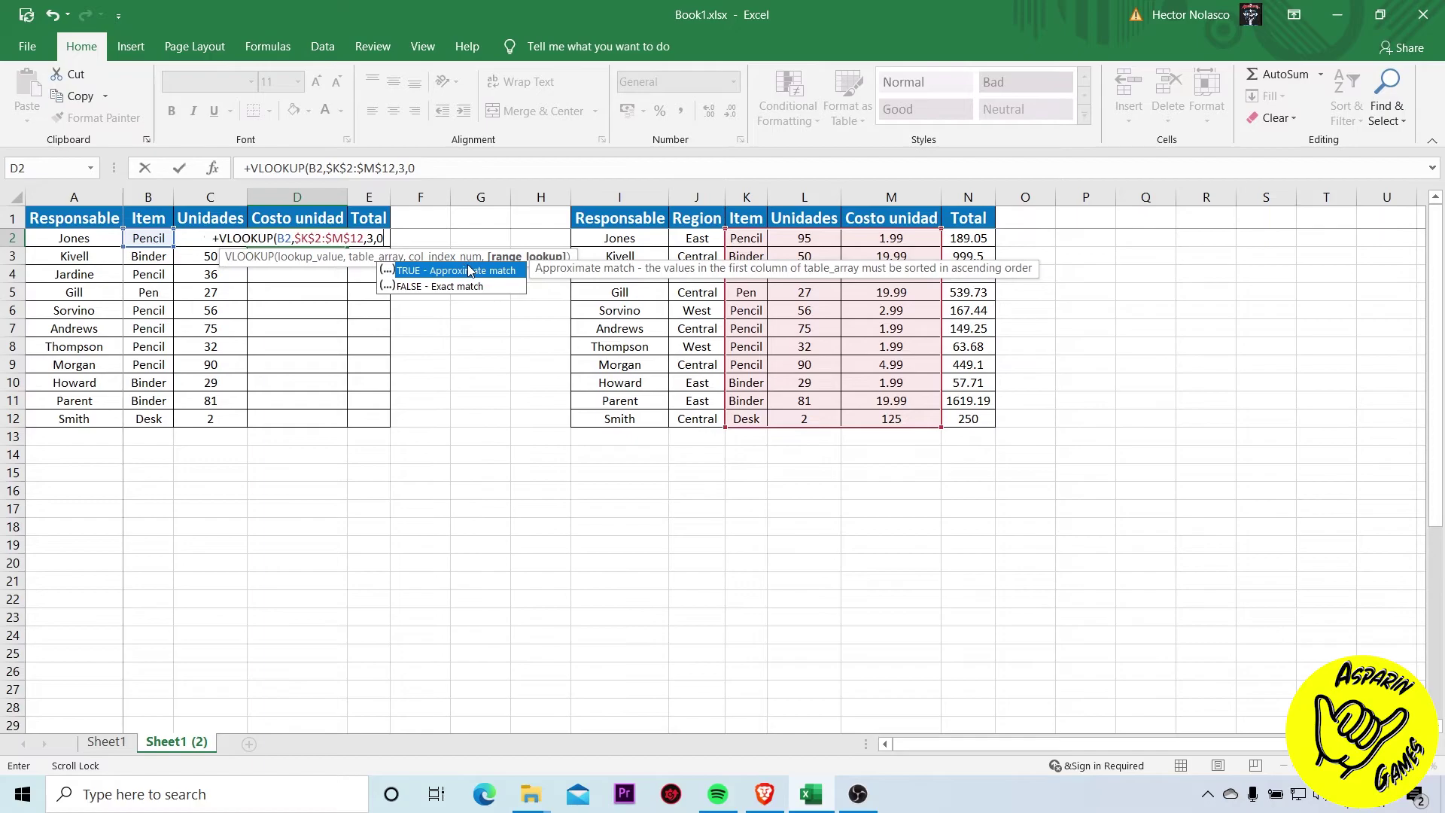
type("0)")
key("ctrl+Return")
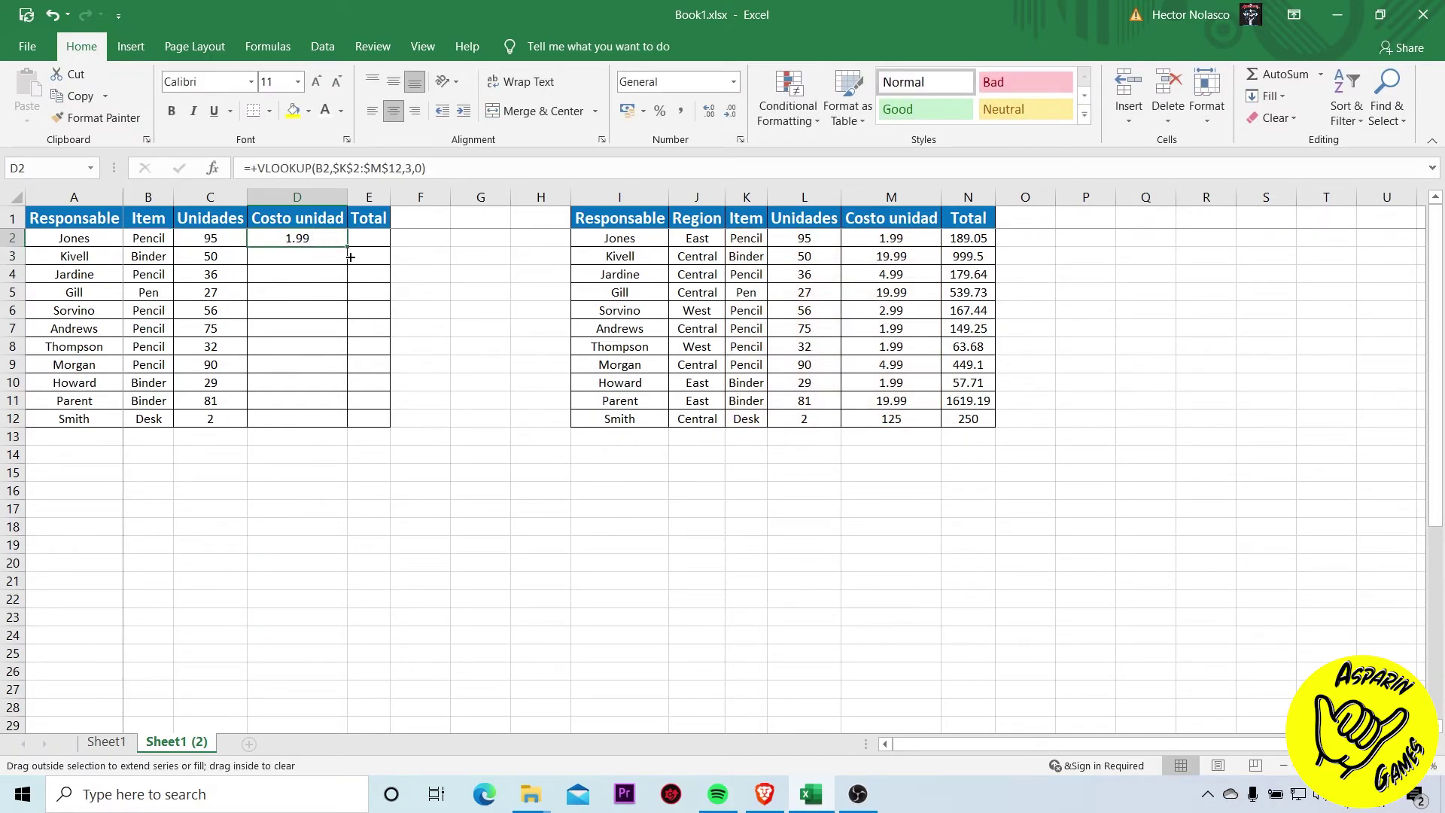
Copy the D2 unit cost lookup down through D12, ending at 125 for Smith
left_click_drag(349, 248, 324, 425)
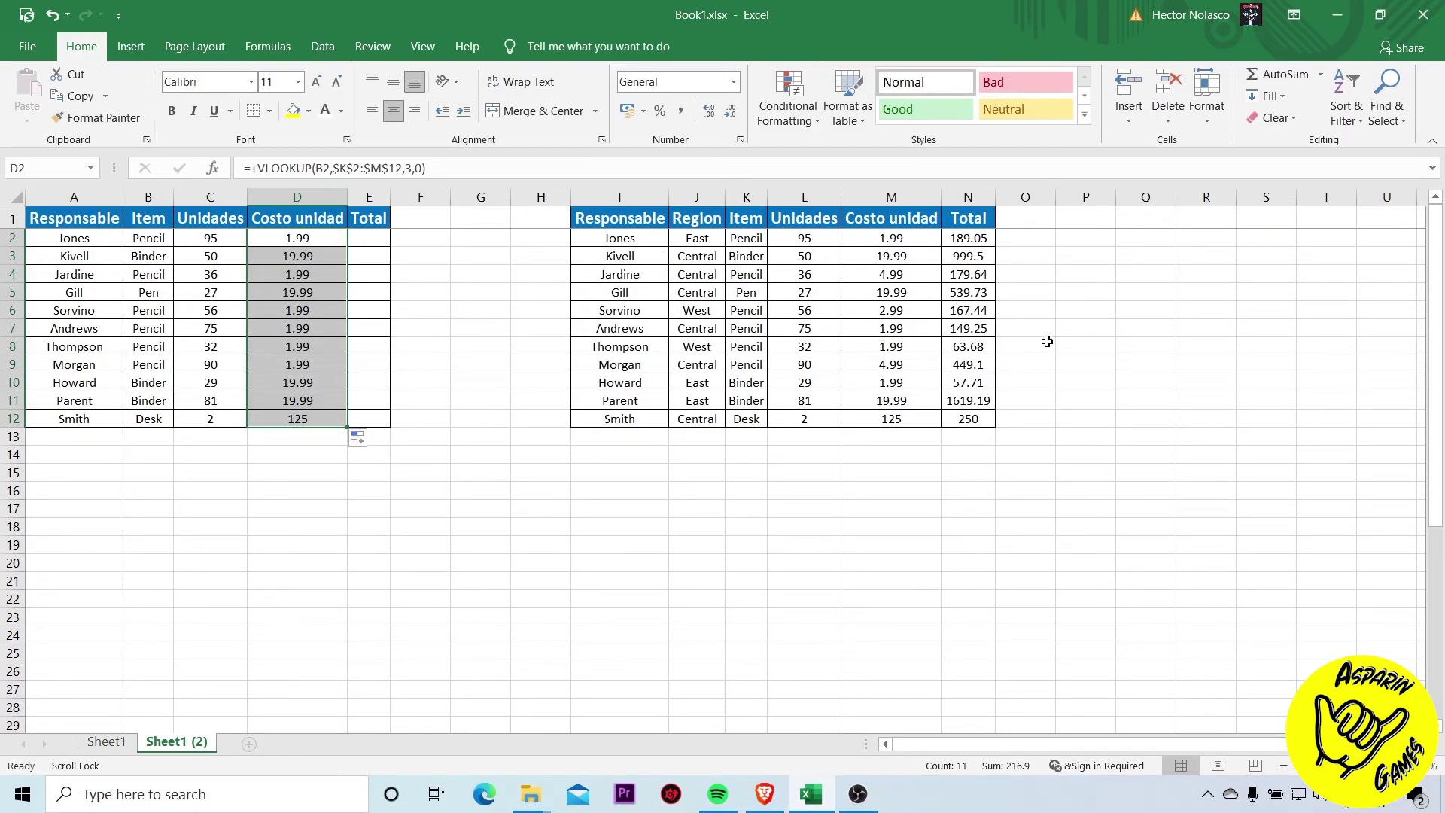
left_click(88, 243)
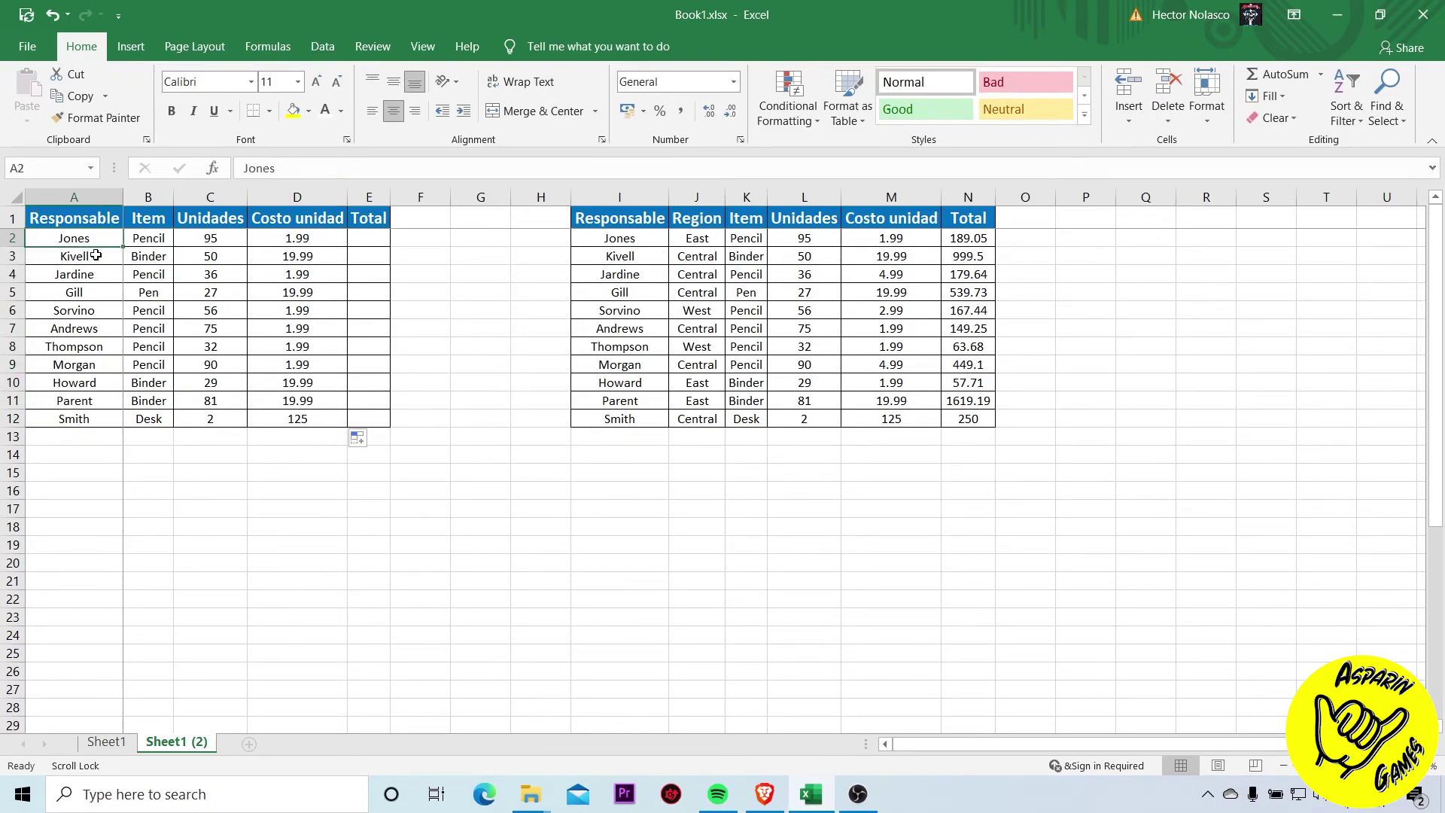
left_click(96, 255)
left_click(101, 239)
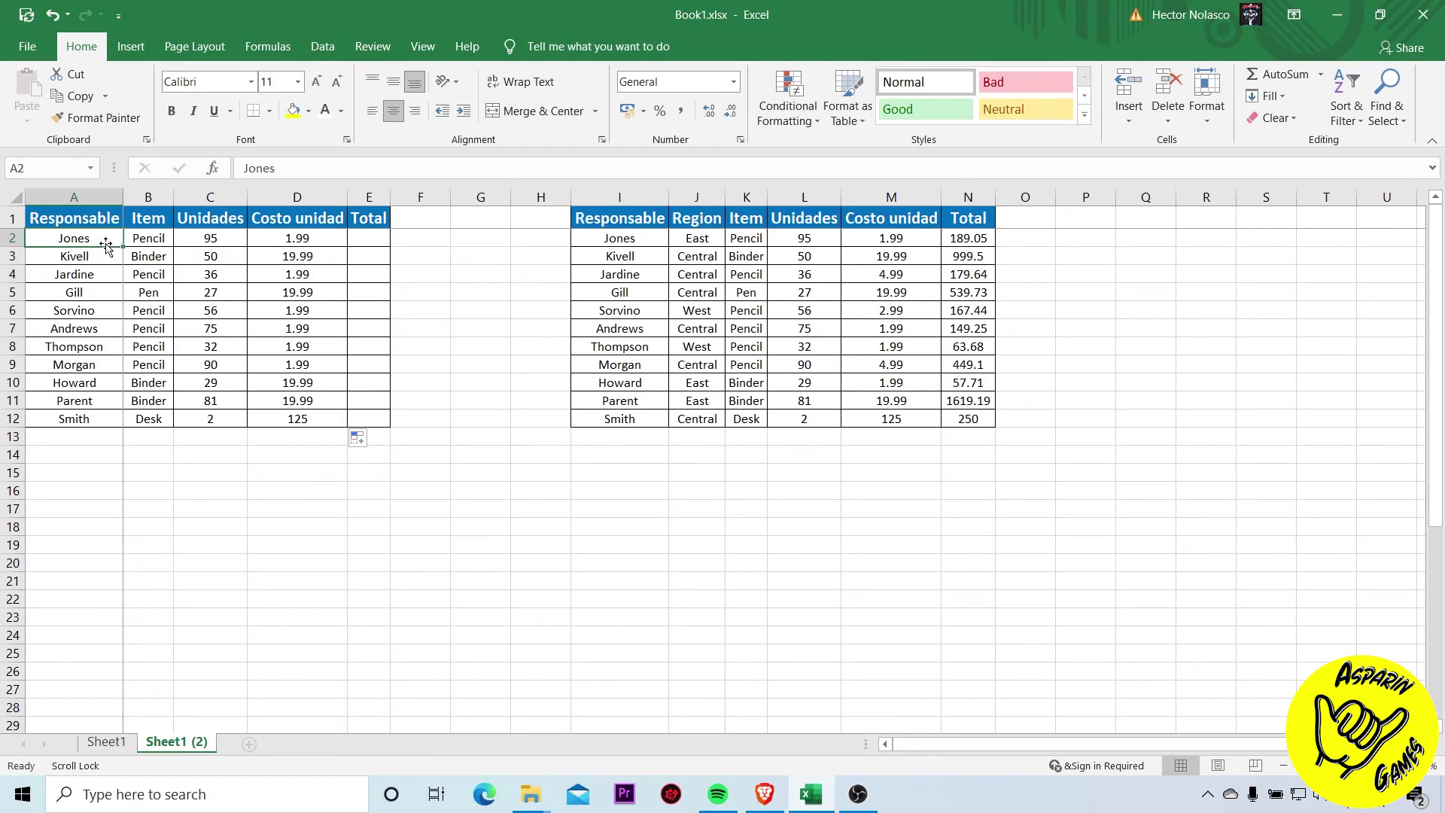